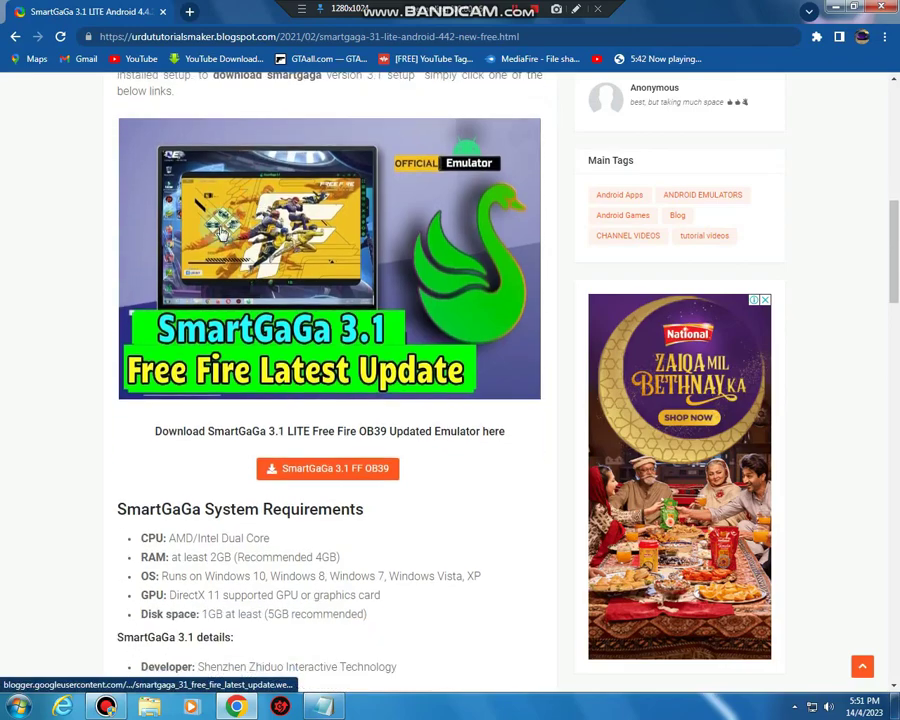
Review the SmartGaGa 3.1 system requirements and features on the blog page, and follow its SmartGaGa 3.1 FF OB39 download link
scroll(297, 271, down, 2)
scroll(297, 271, down, 2)
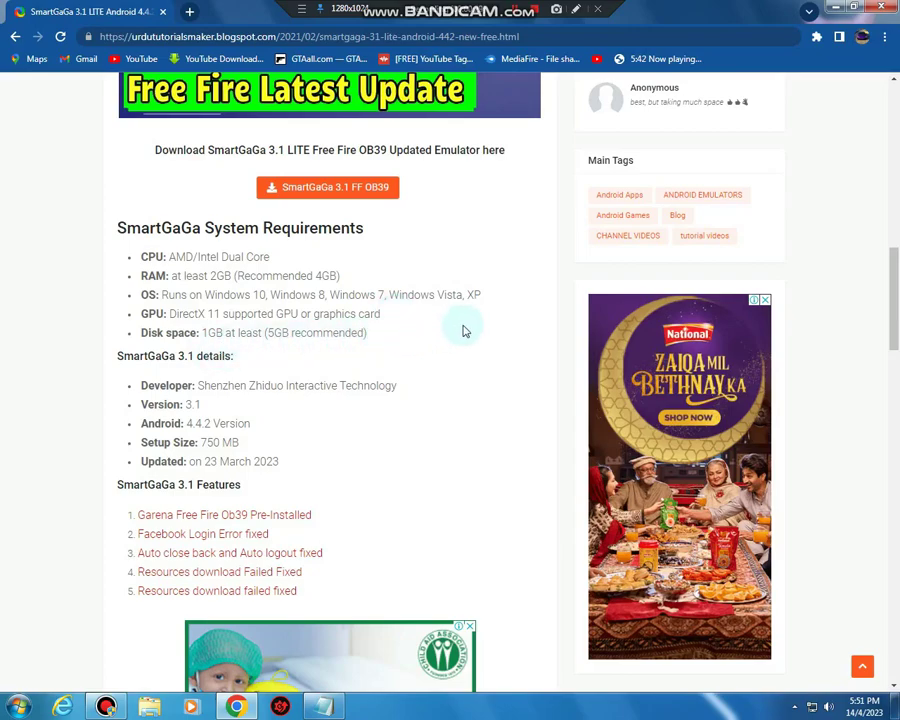
scroll(510, 322, down, 1)
scroll(510, 322, down, 3)
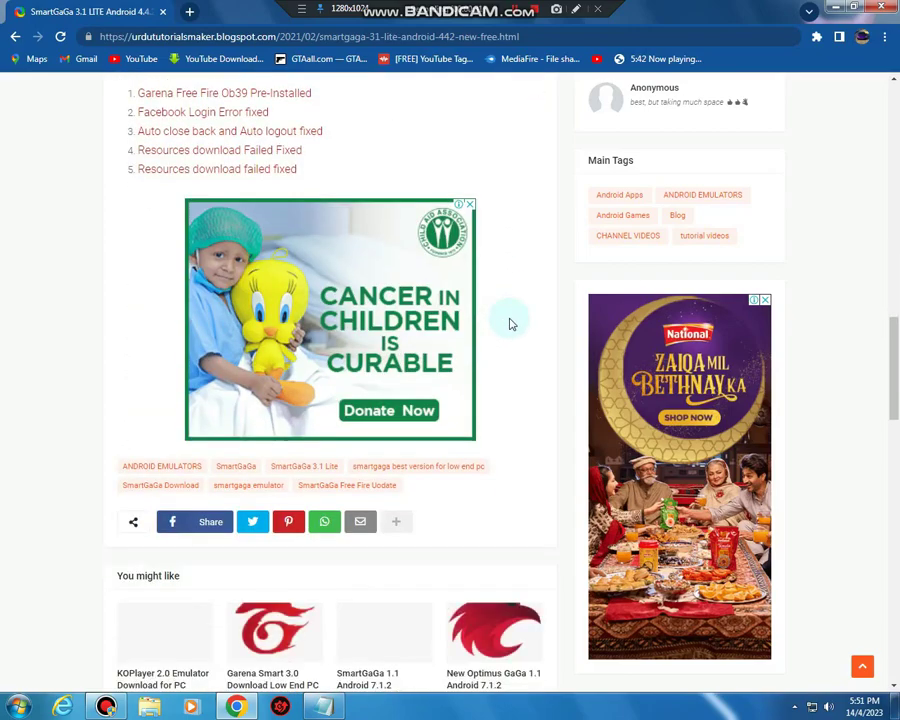
scroll(510, 322, up, 4)
scroll(510, 318, up, 1)
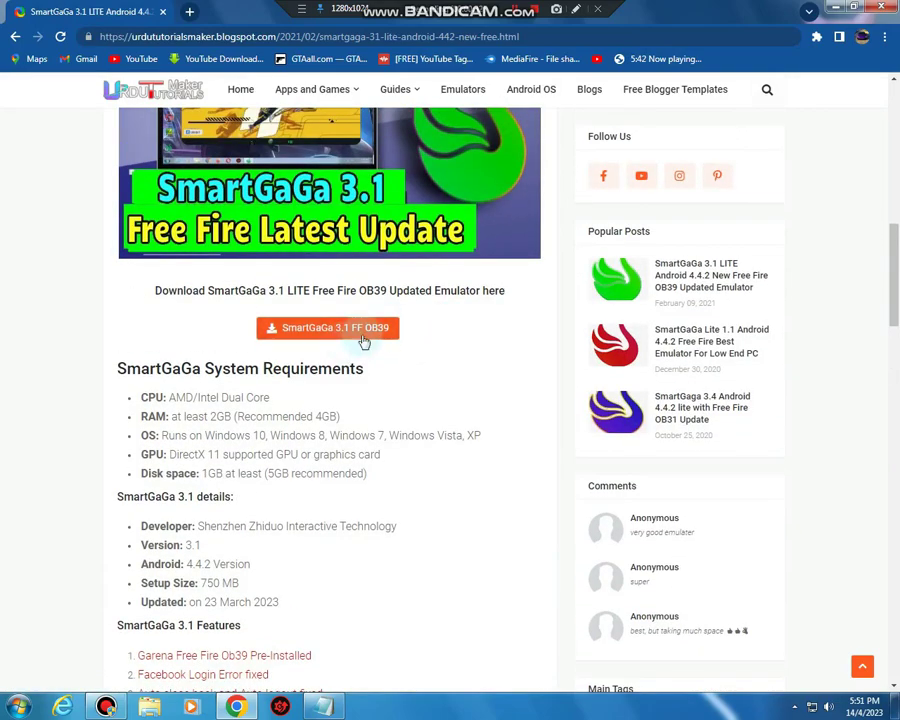
click(368, 331)
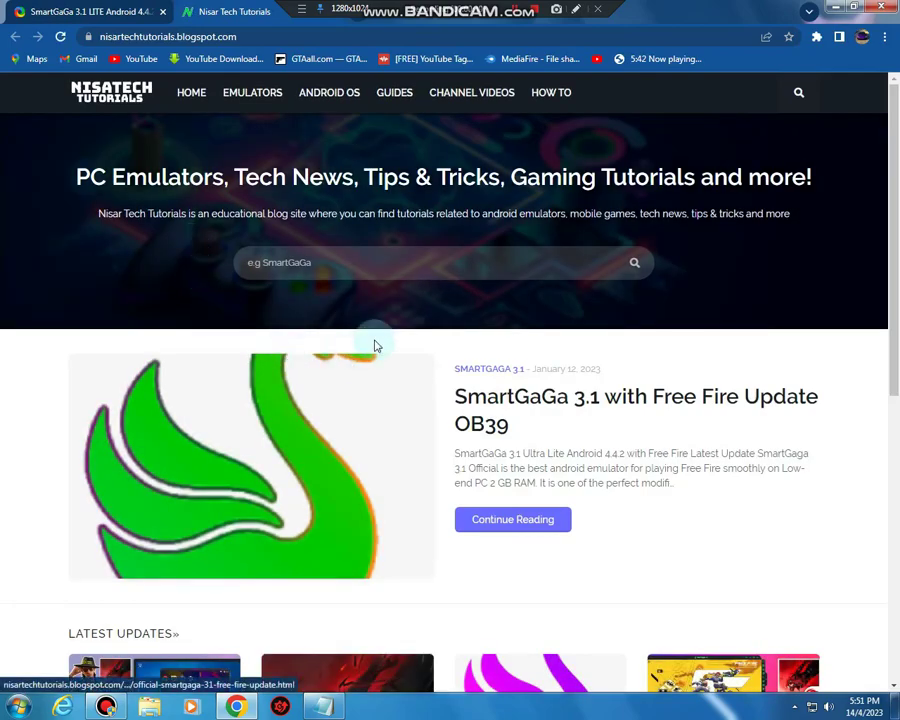
Open the "SmartGaGa 3.1 with Free Fire Update OB39" article and follow its SmartGaGa 3.1 OB39 link to the MediaFire download page
scroll(365, 311, down, 2)
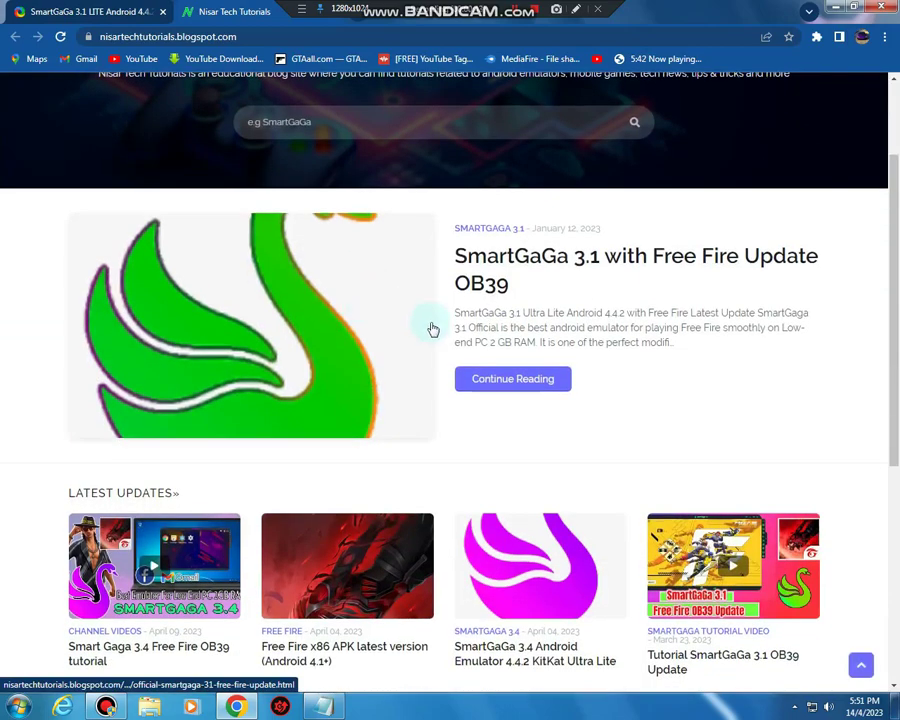
click(512, 380)
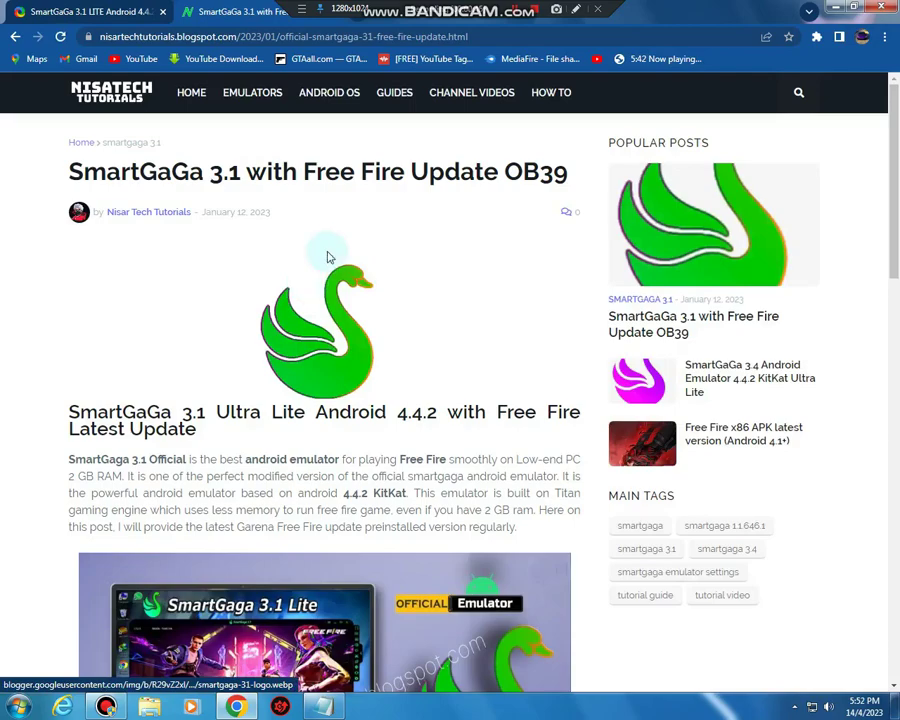
scroll(338, 232, down, 5)
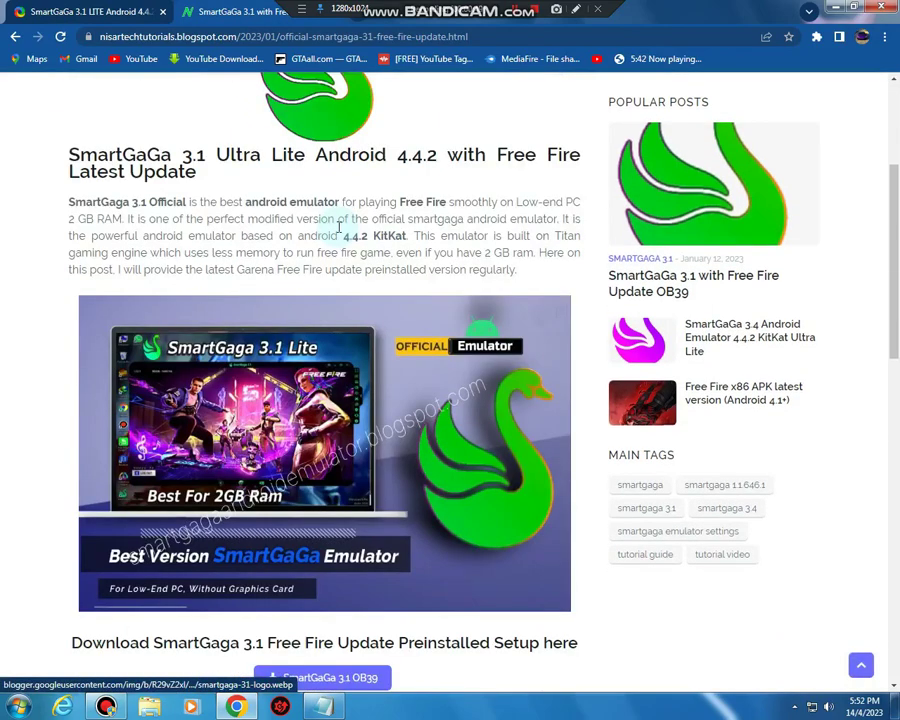
scroll(340, 232, down, 3)
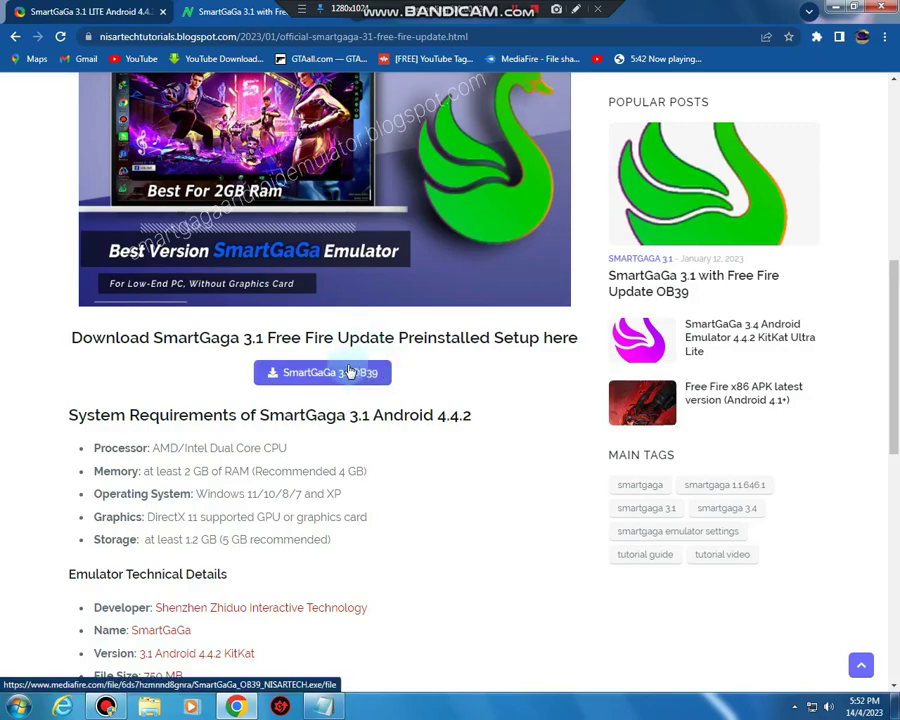
click(349, 372)
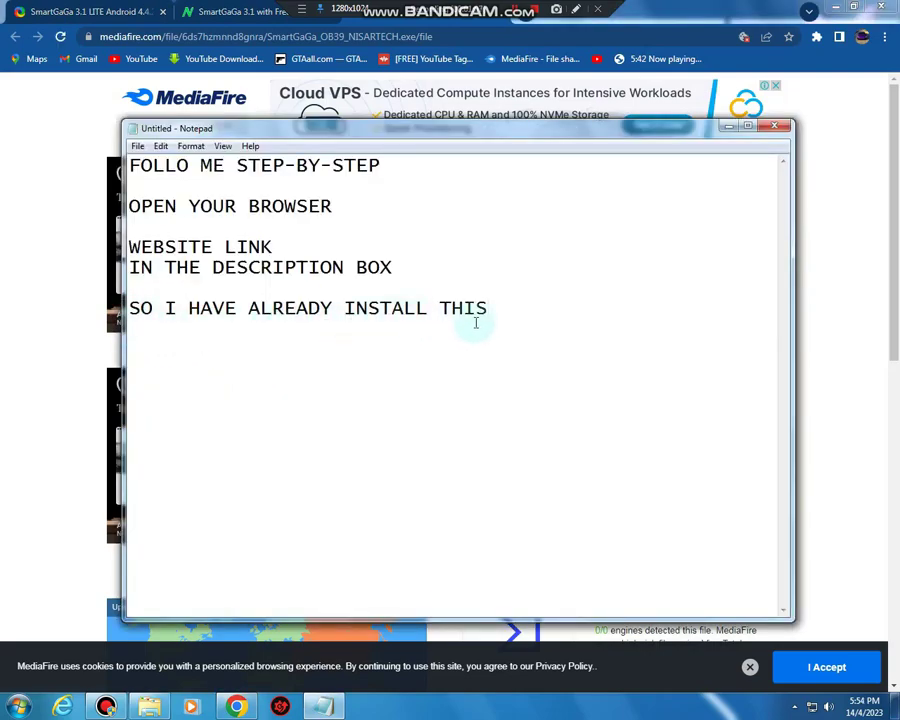
Minimize the notes and browser, launch the SmartGaGa 3.1 FF OB39 Update installer from the GAMES FILE folder, and proceed past its welcome page
click(729, 125)
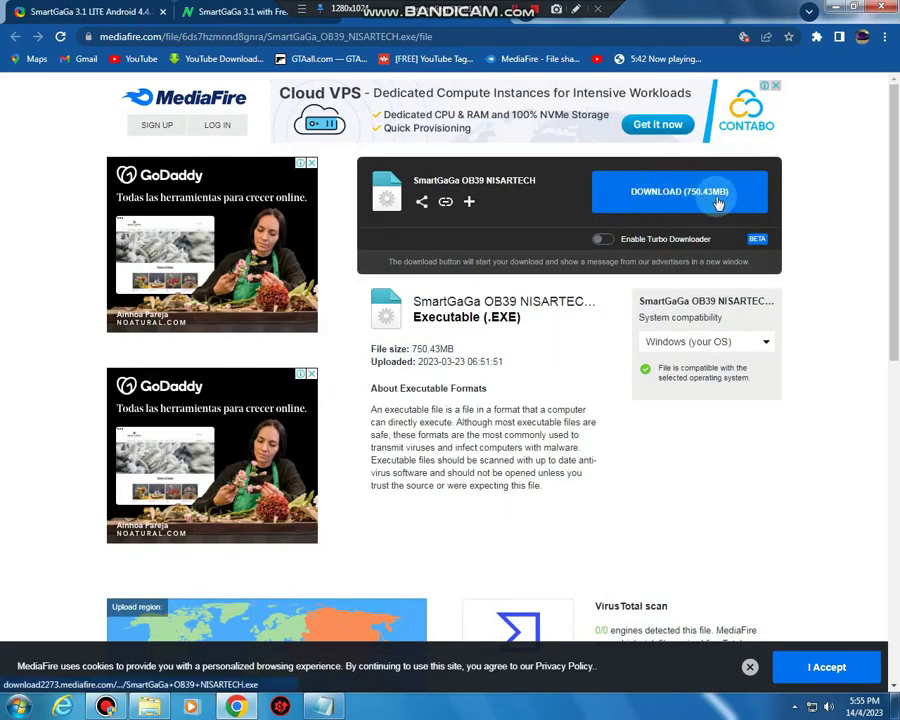
click(836, 7)
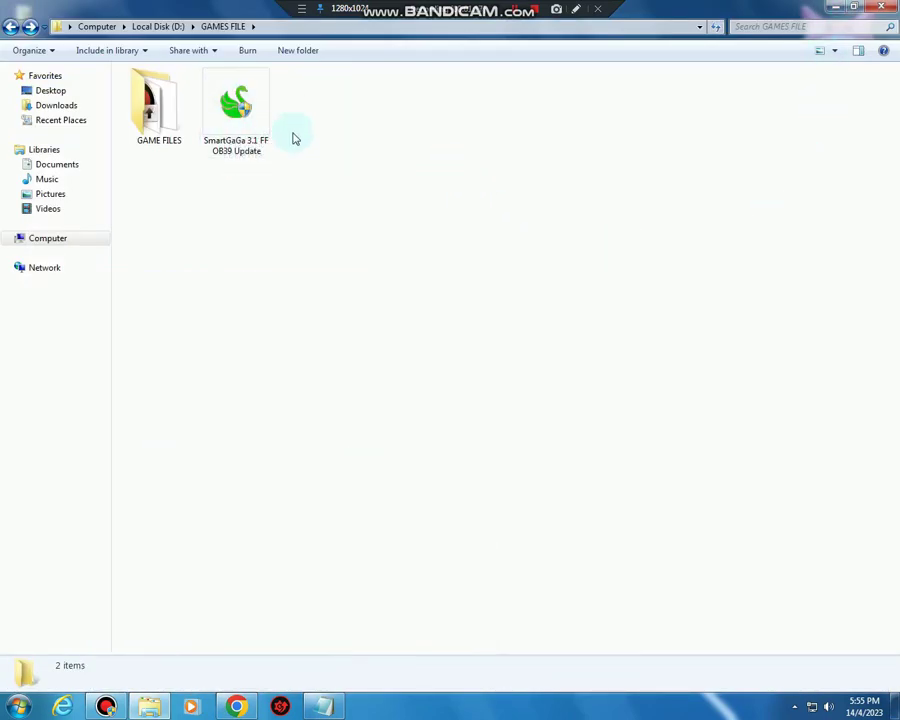
right_click(257, 138)
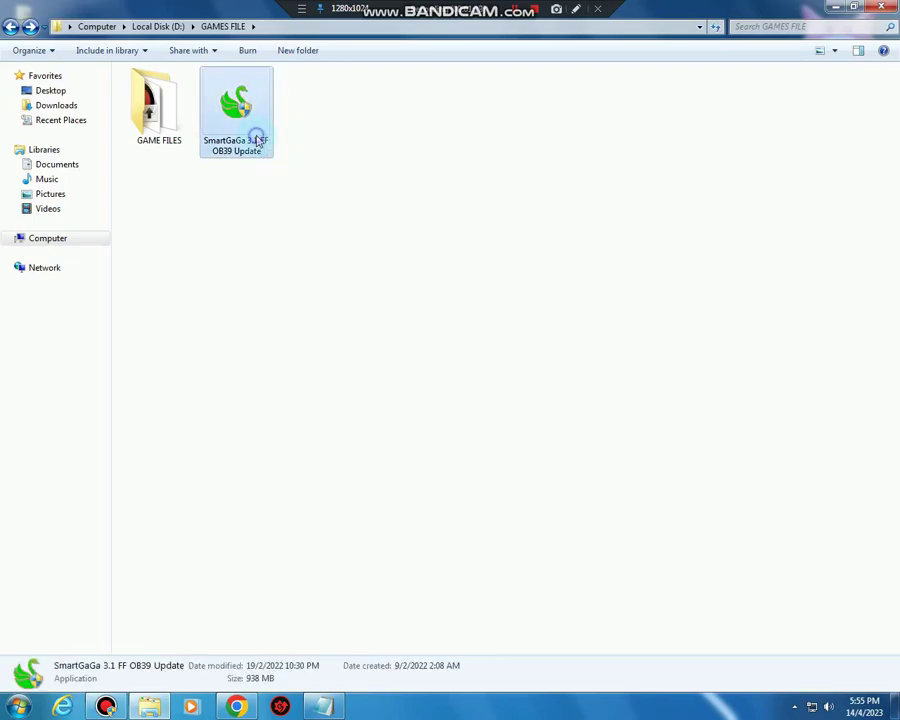
click(291, 146)
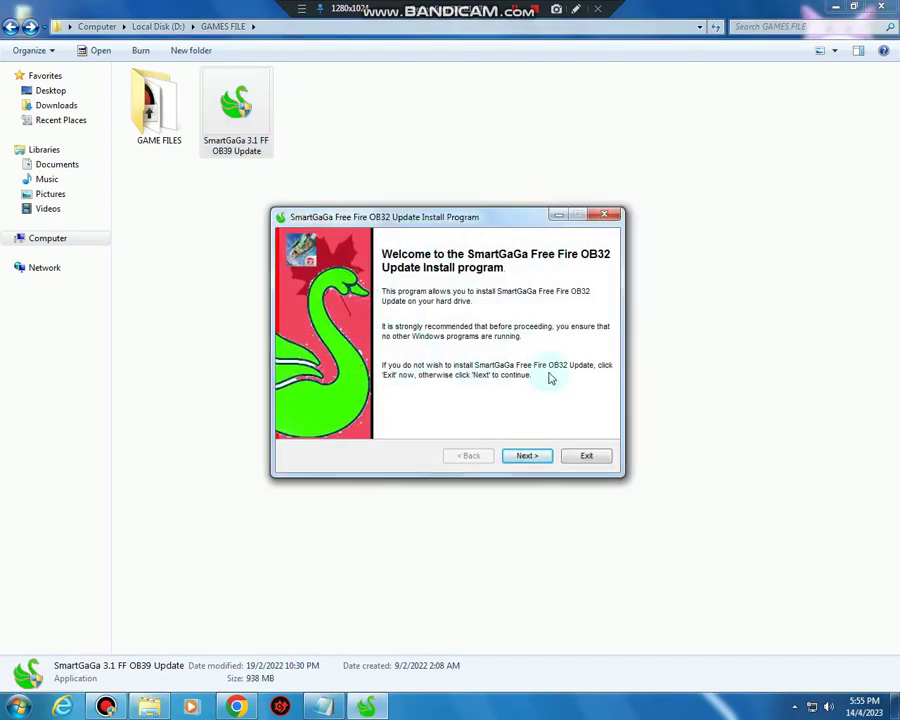
click(527, 456)
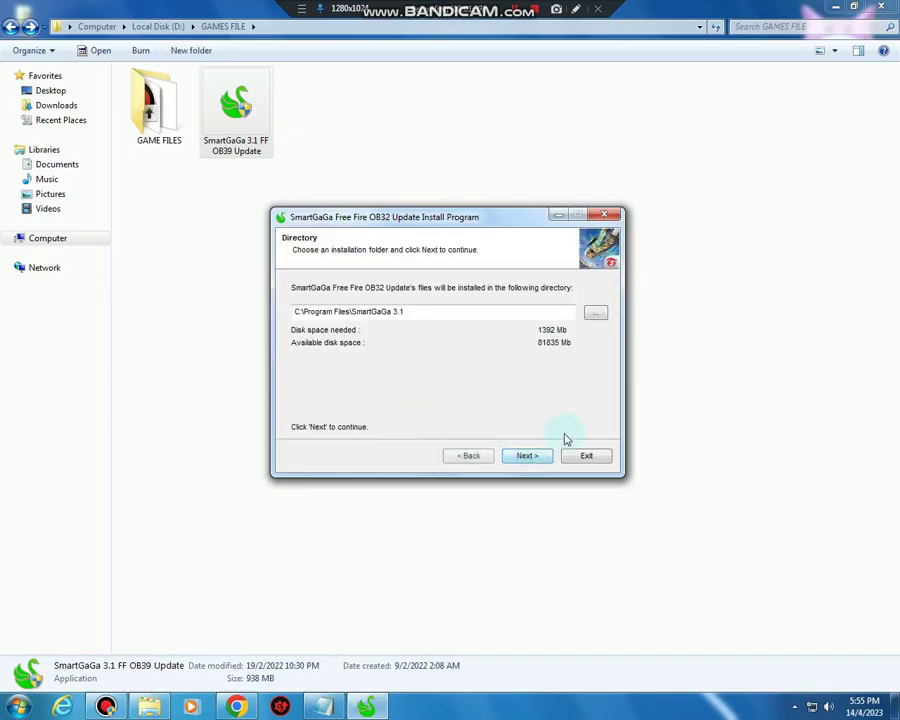
click(599, 316)
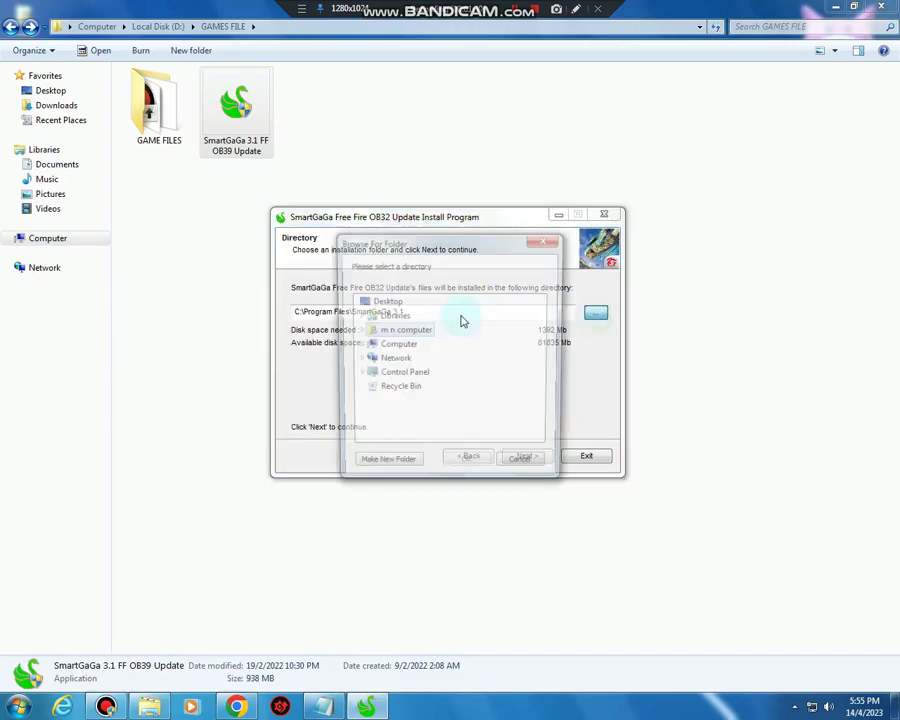
click(376, 347)
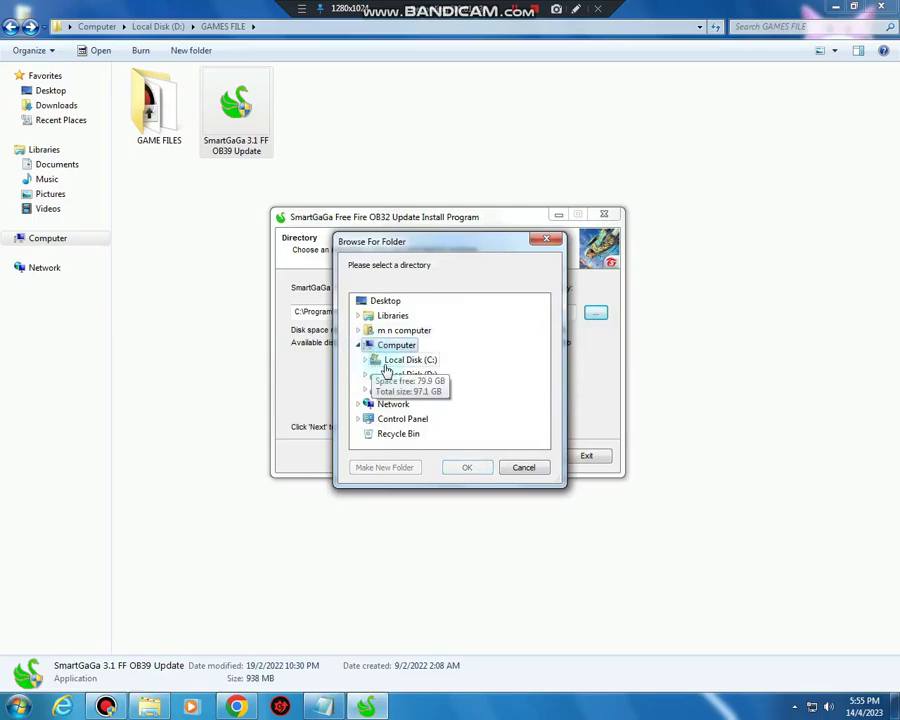
click(405, 375)
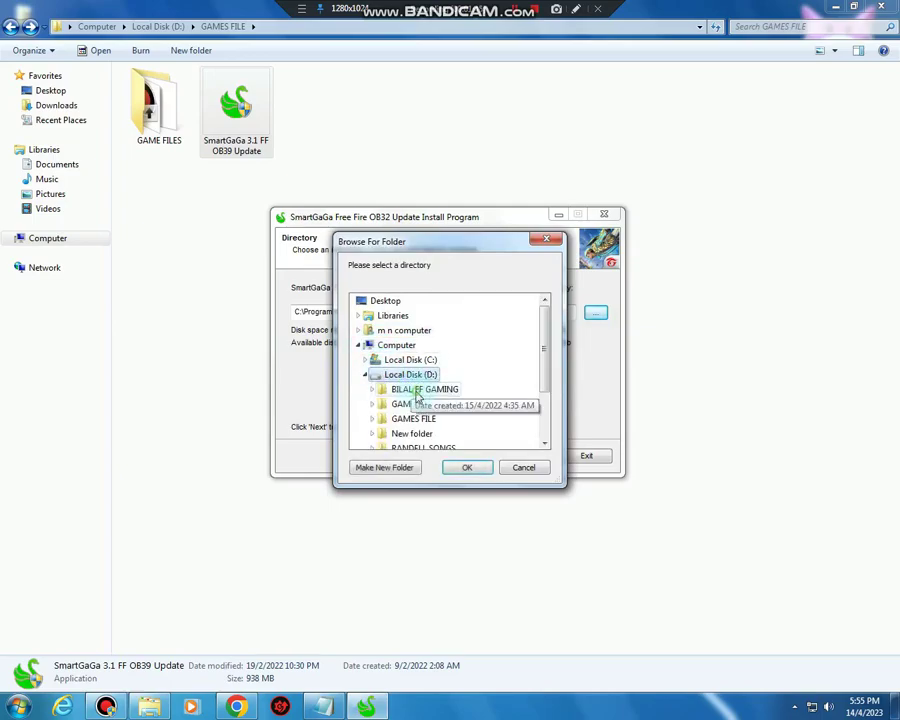
click(418, 390)
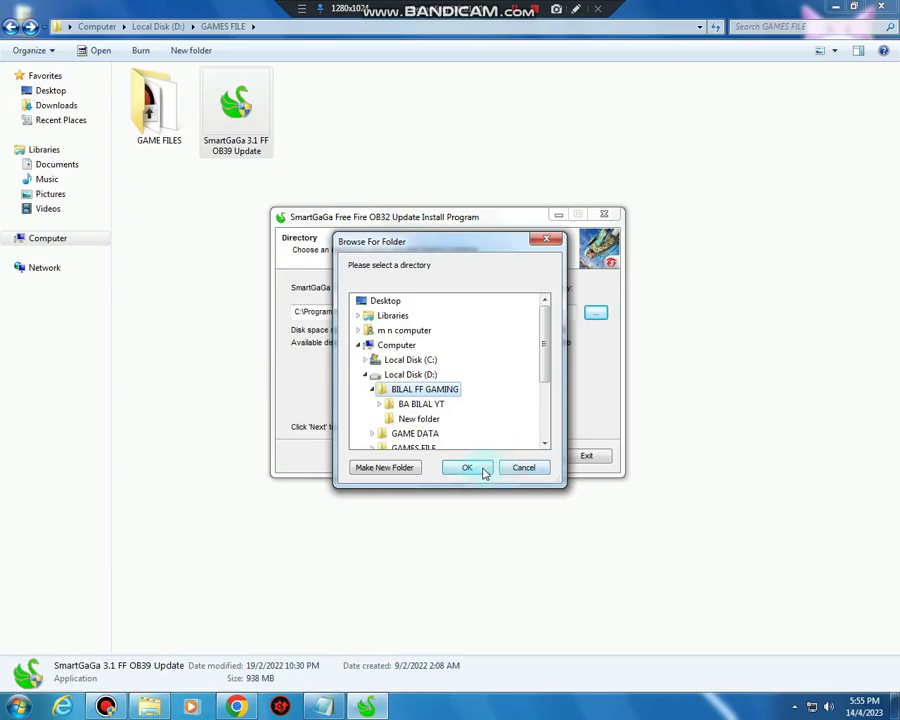
click(524, 467)
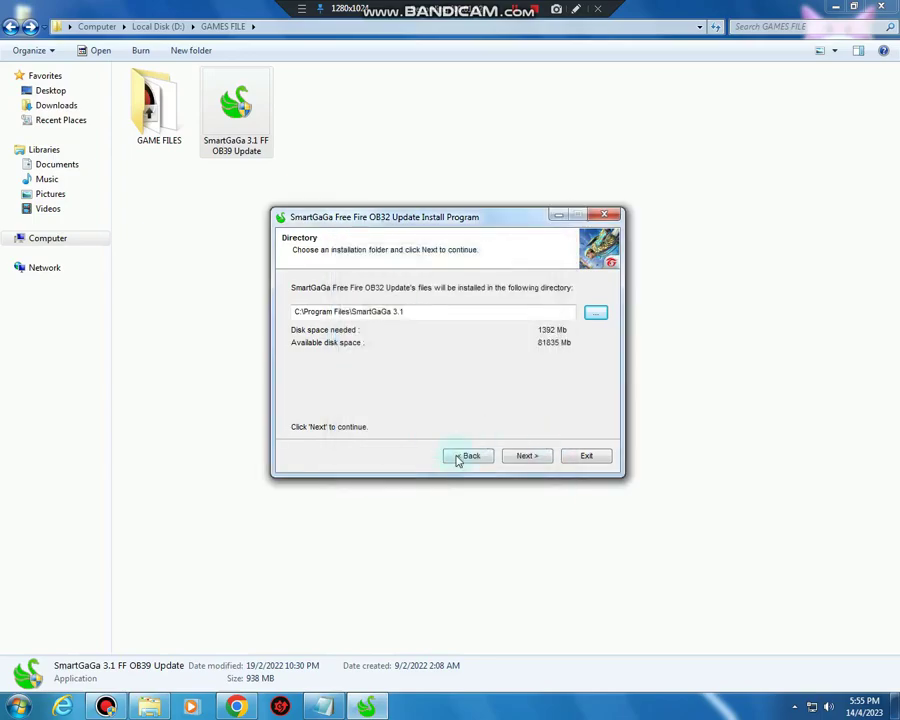
click(525, 459)
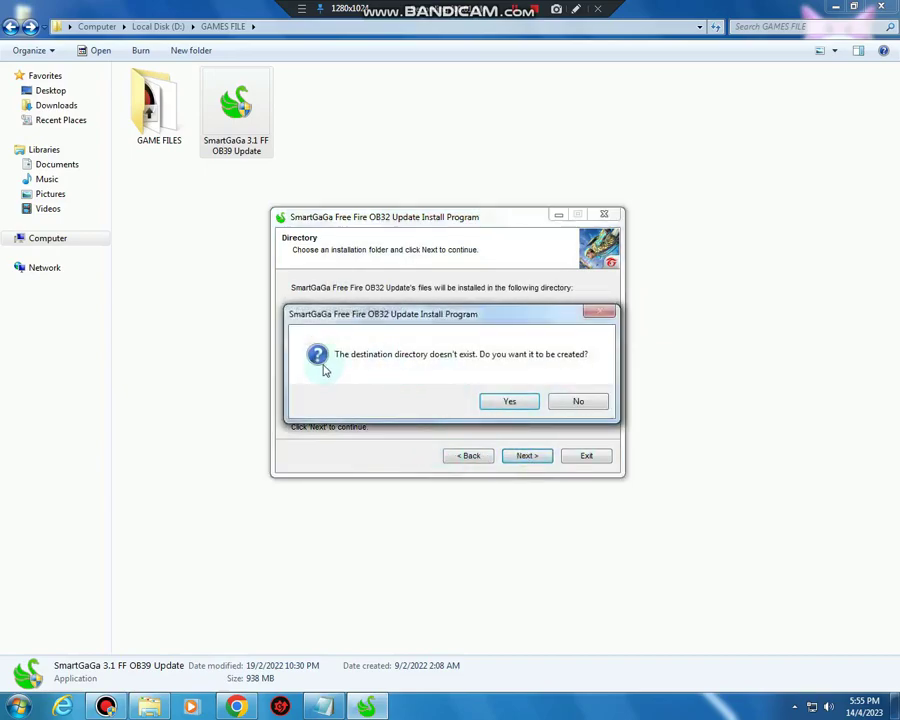
click(577, 405)
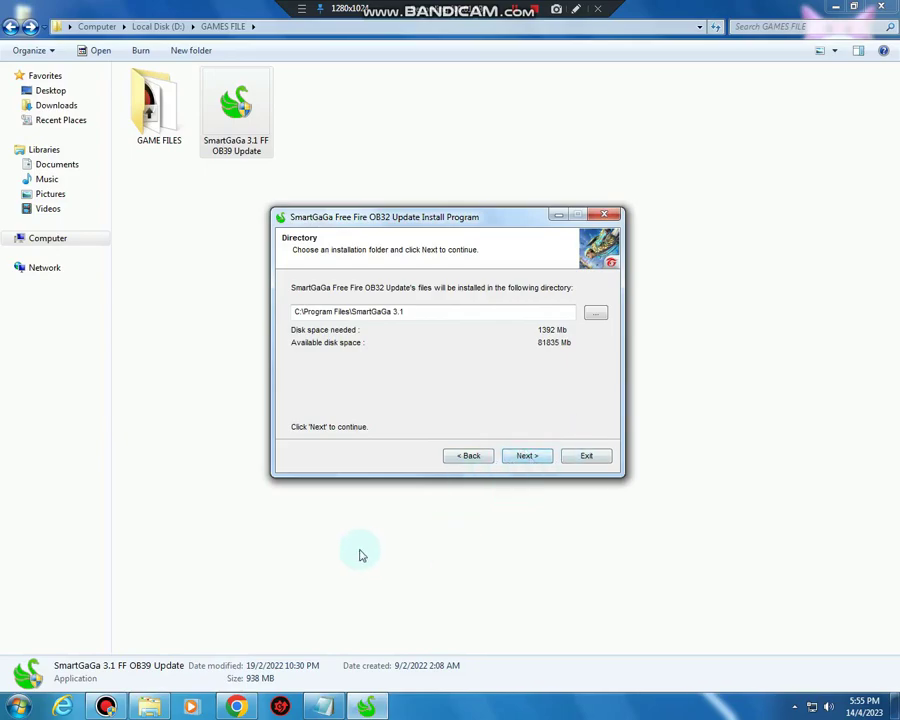
Switch to the Notepad notes, add the lines "AFTER INSTALATION" and "FOLLO MY ALL SETTING", and briefly highlight the newest instructions
key(alt+Tab)
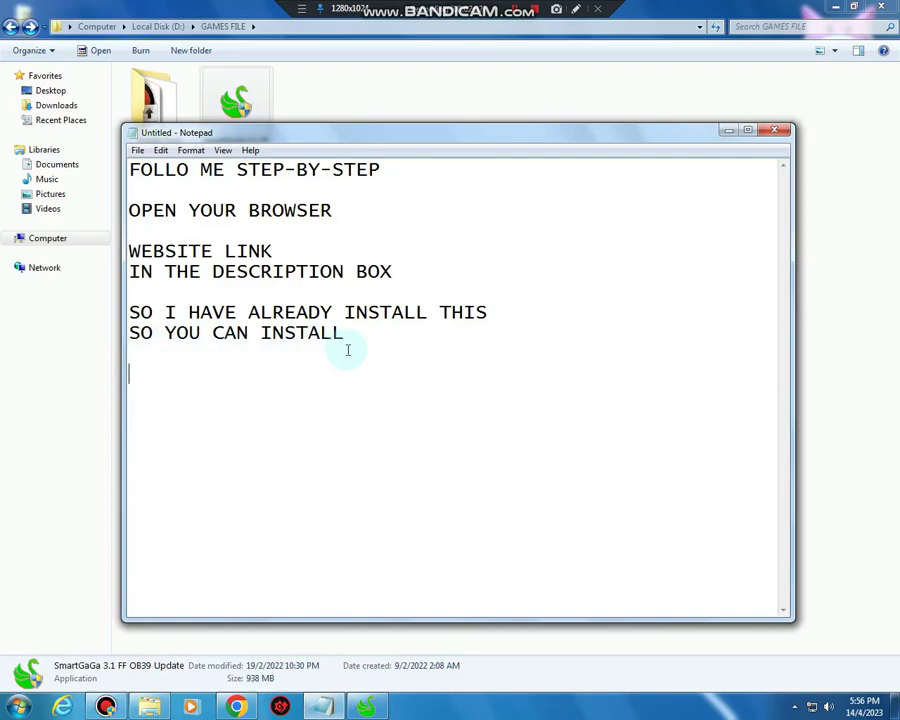
text(AFTER INSTALATION FOLLO MY ALL SETTING)
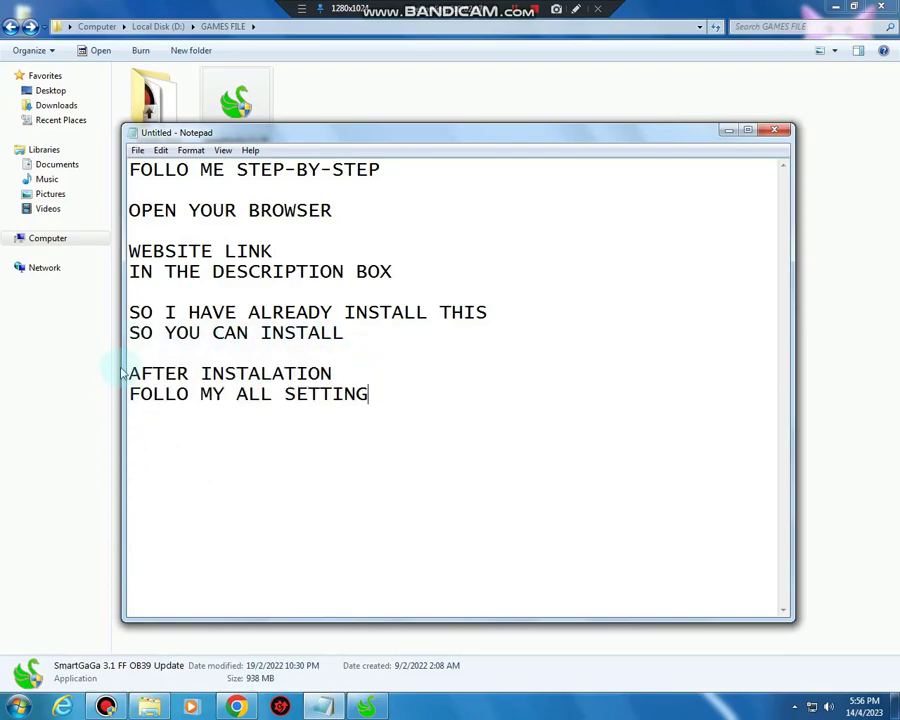
drag(131, 373, 424, 399)
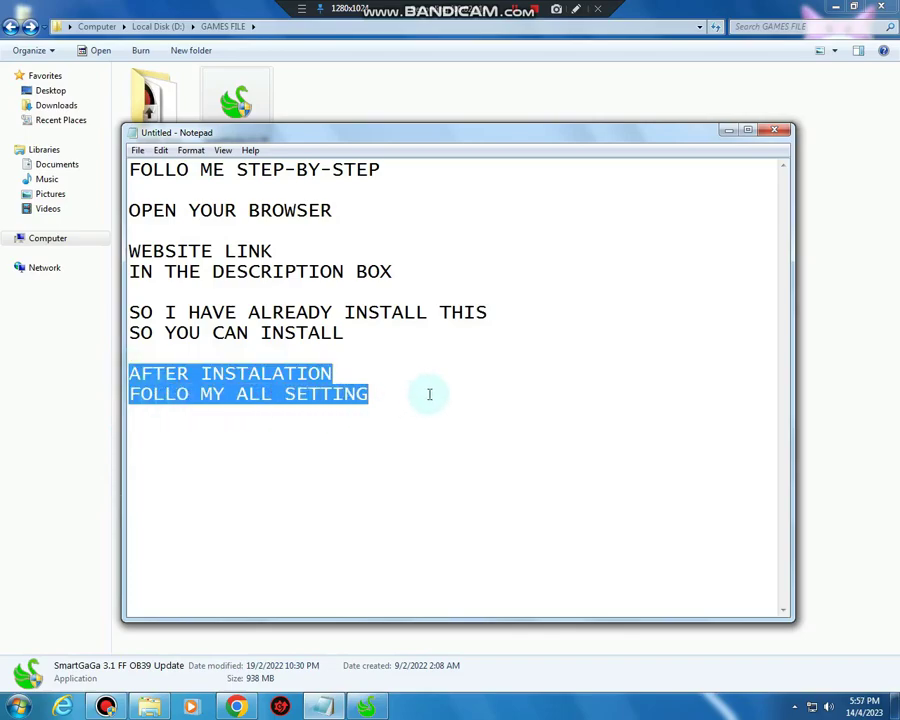
click(427, 394)
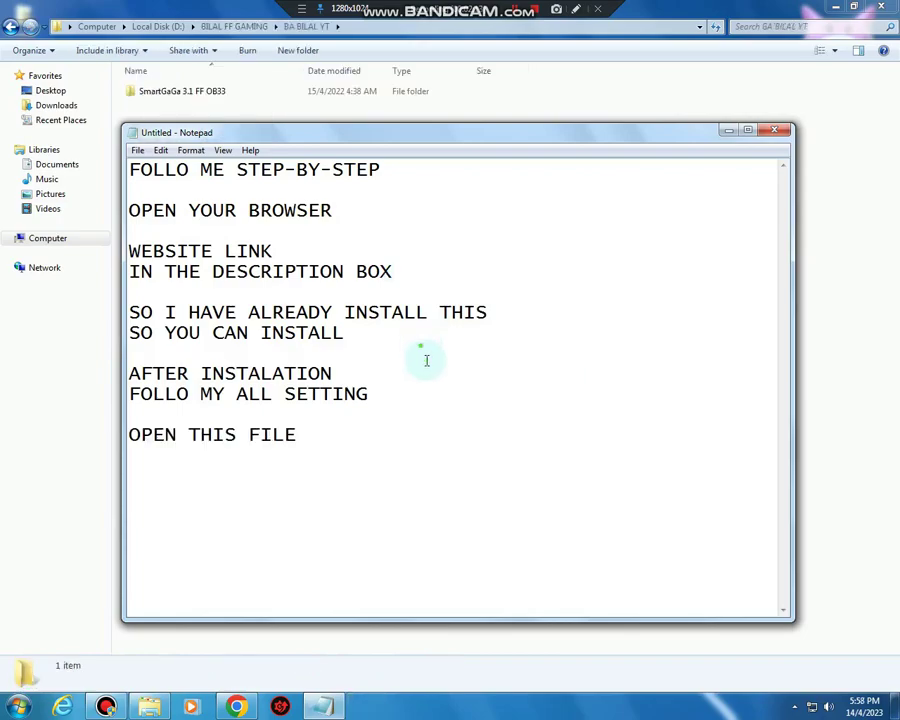
drag(325, 438, 129, 434)
click(388, 458)
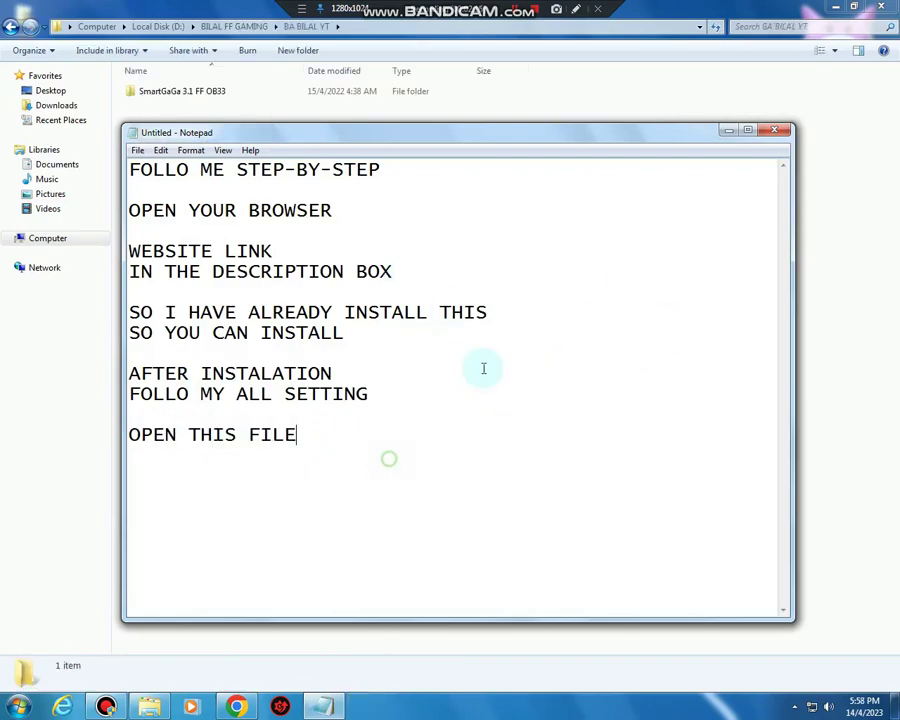
Minimize Notepad and open the Engine folder inside SmartGaGa 3.1 FF OB33, SmartGaGa 3.1, ProjectTitan
click(731, 130)
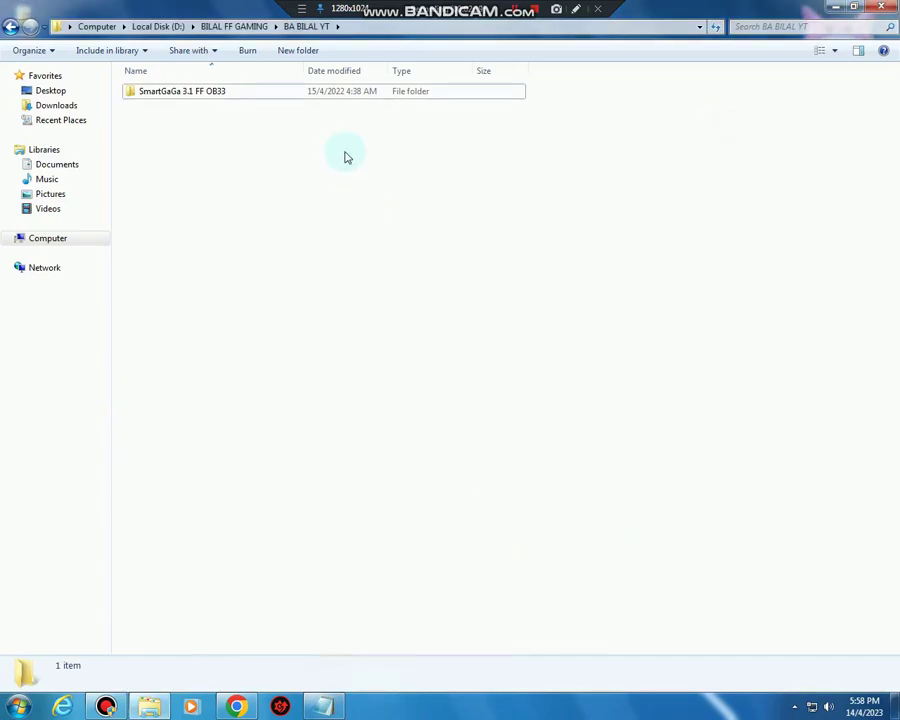
right_click(277, 140)
click(267, 92)
double_click(267, 92)
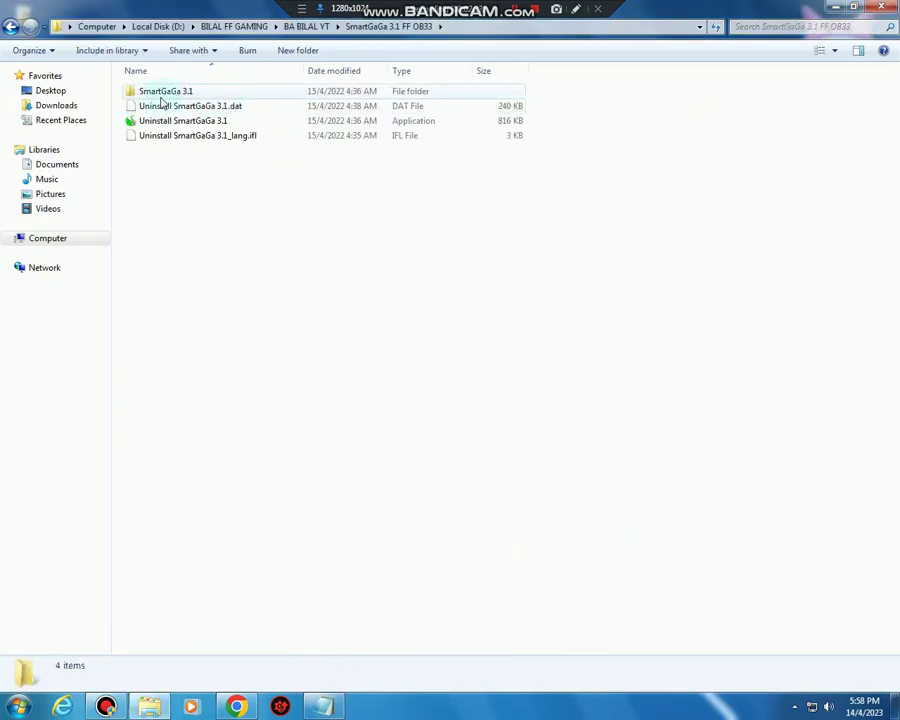
double_click(230, 95)
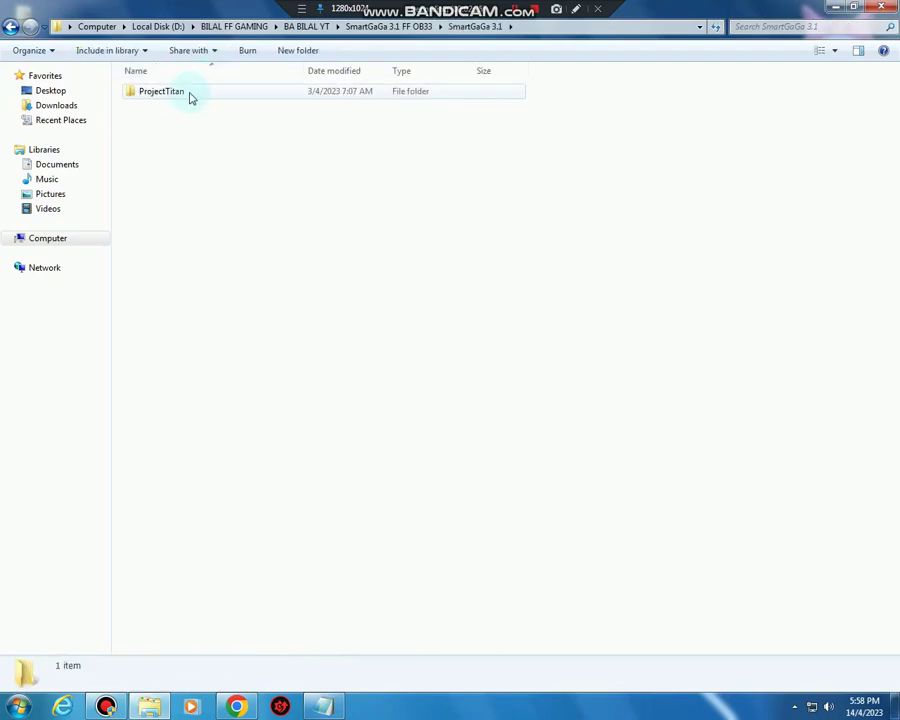
click(194, 99)
key(F2)
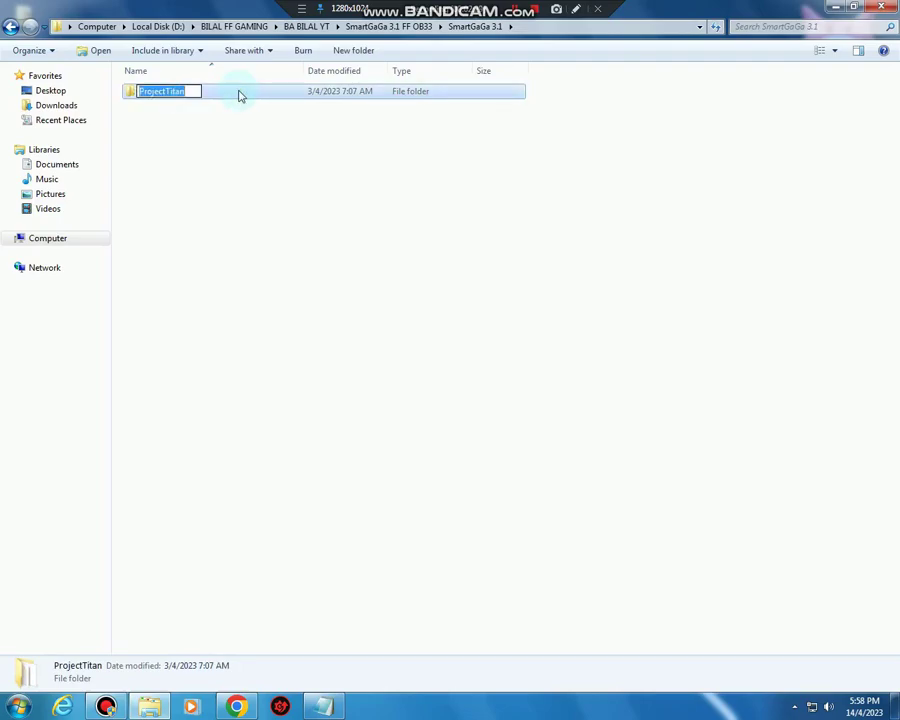
double_click(238, 95)
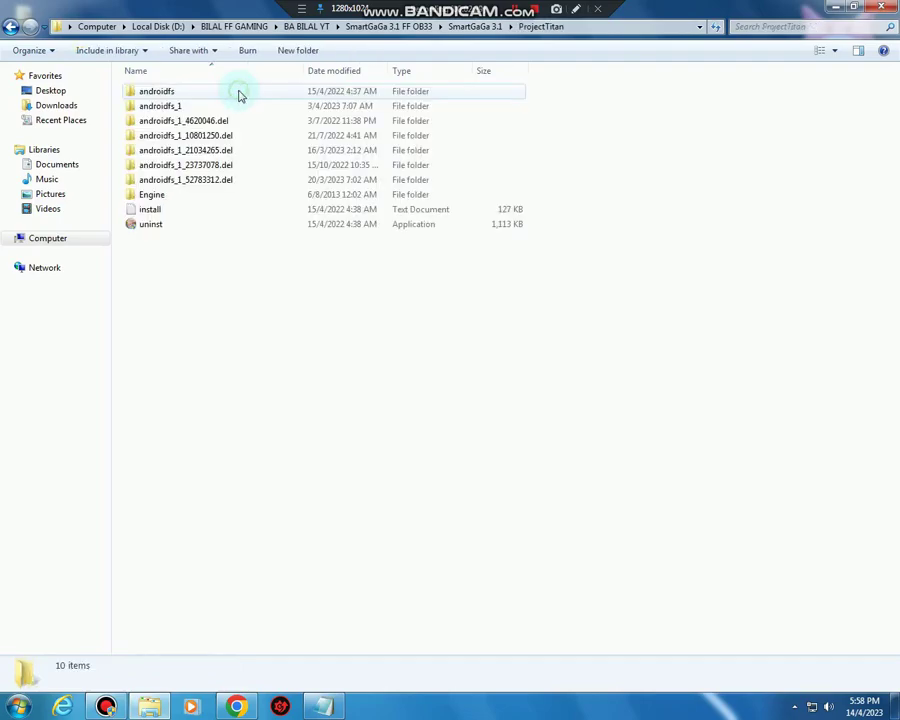
double_click(200, 197)
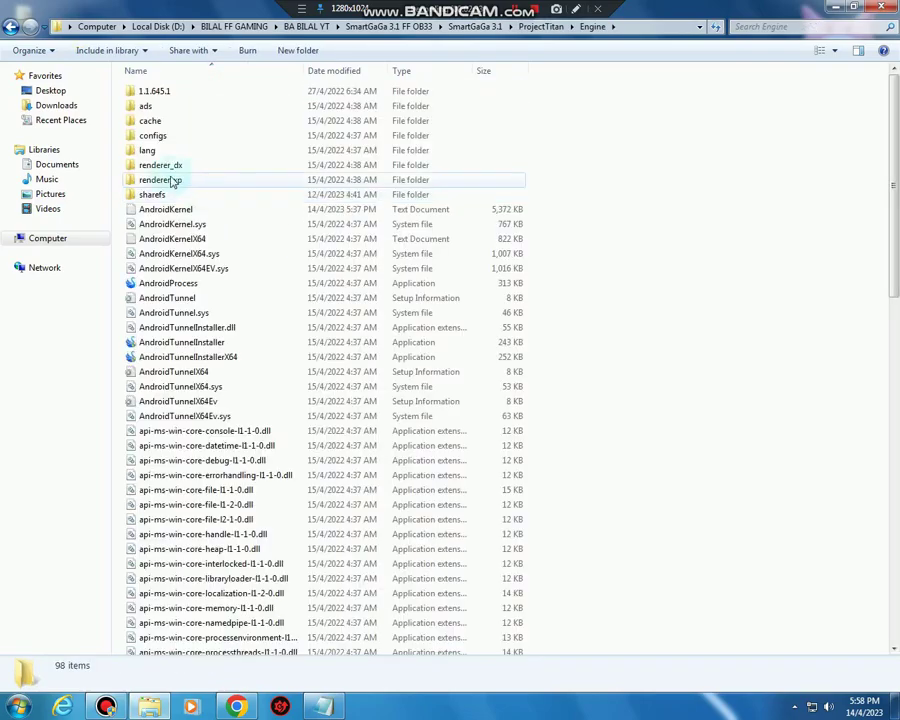
Start the emulator by running the Launcher application in the Engine folder
scroll(590, 194, down, 7)
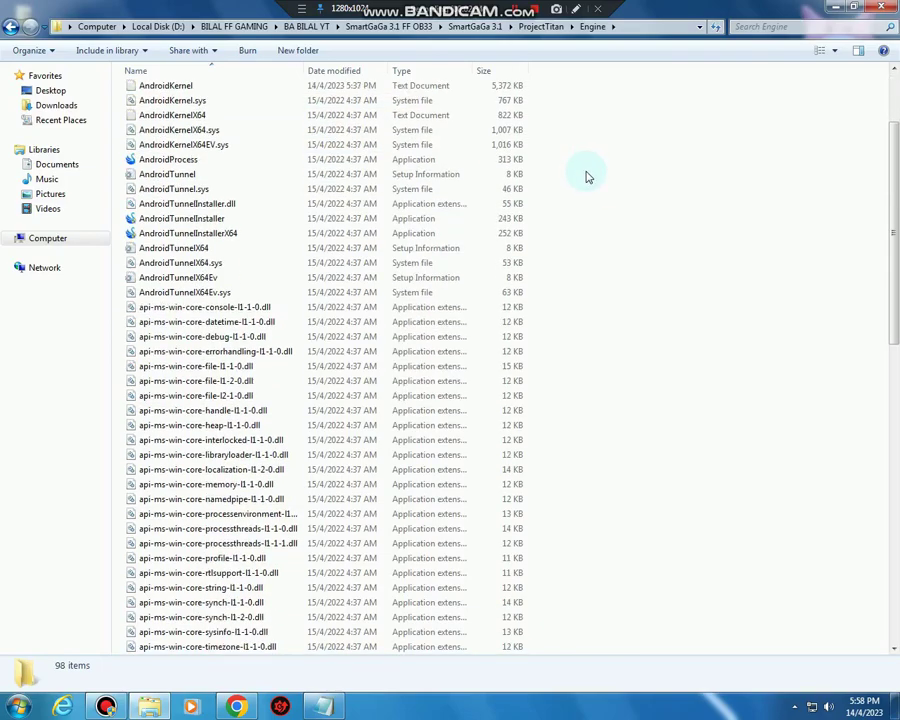
scroll(588, 177, down, 2)
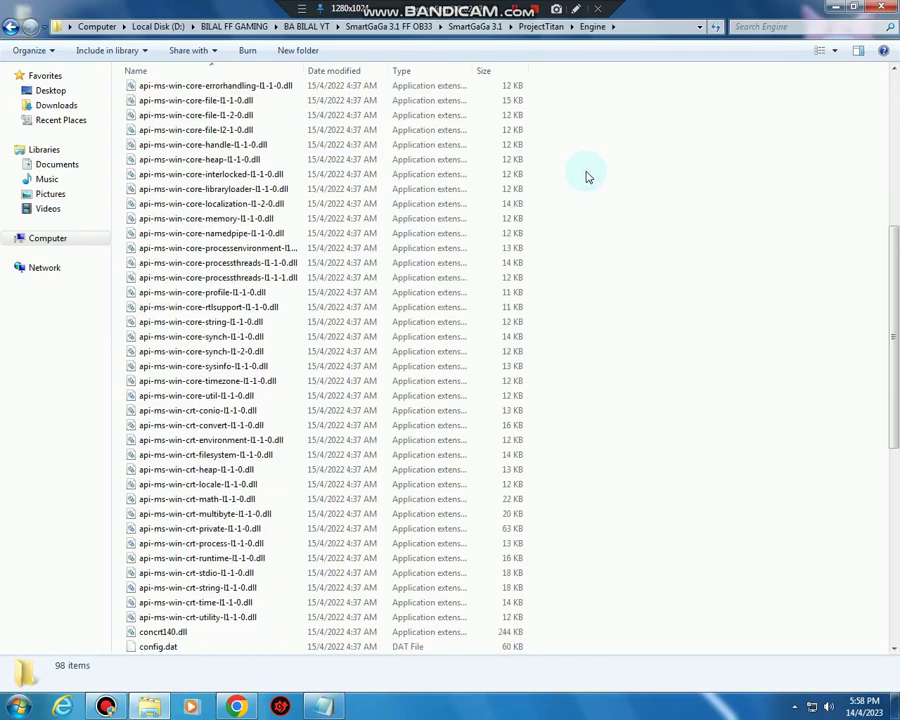
scroll(588, 177, down, 7)
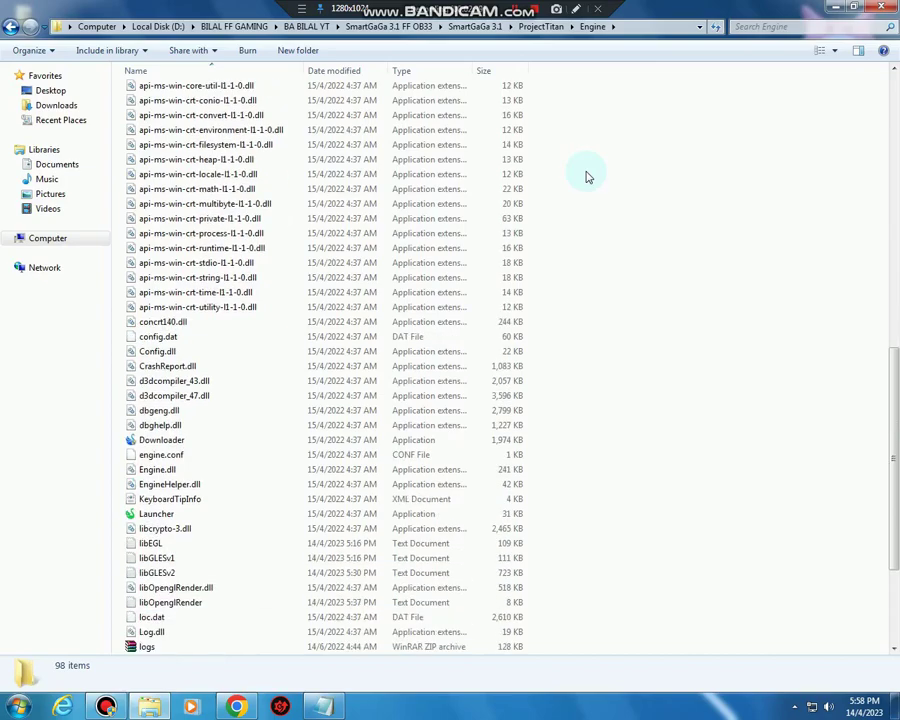
scroll(588, 177, down, 2)
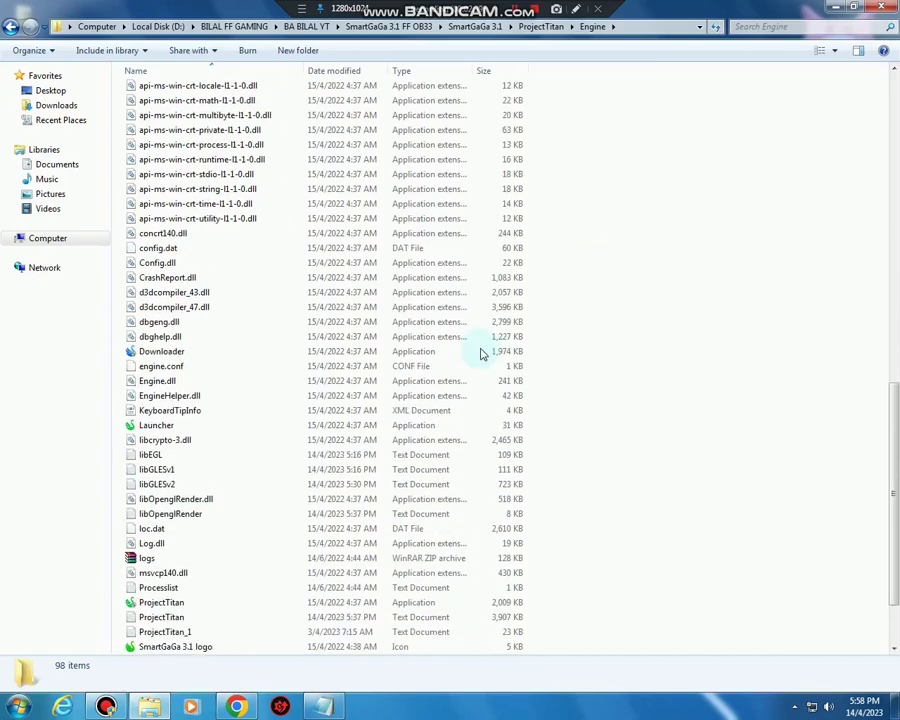
click(201, 428)
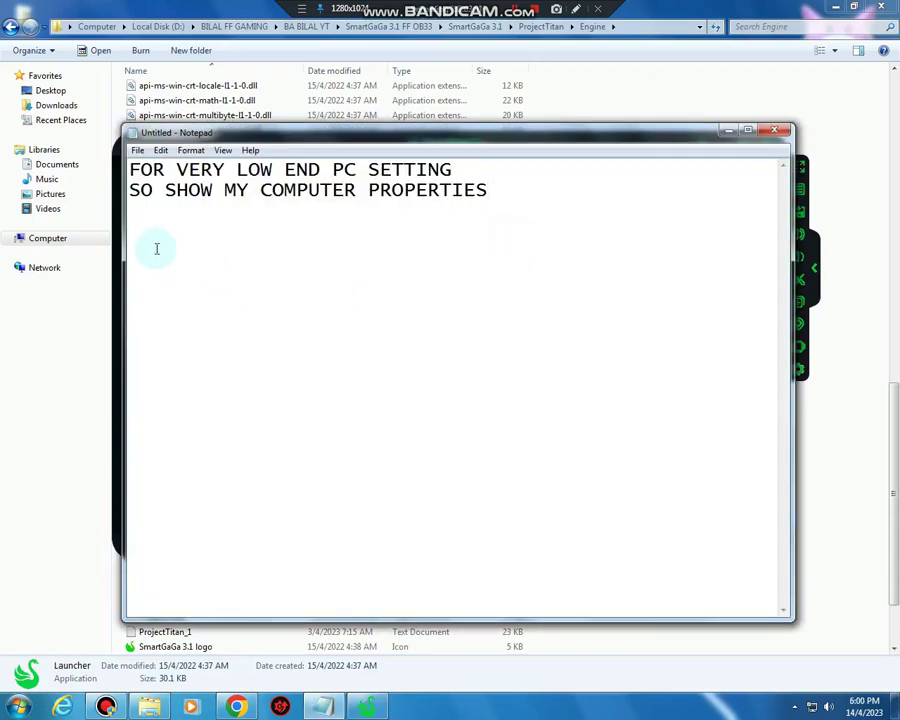
Highlight the Notepad lines about the very low end PC setting and computer properties, and minimize the notes
drag(131, 168, 528, 215)
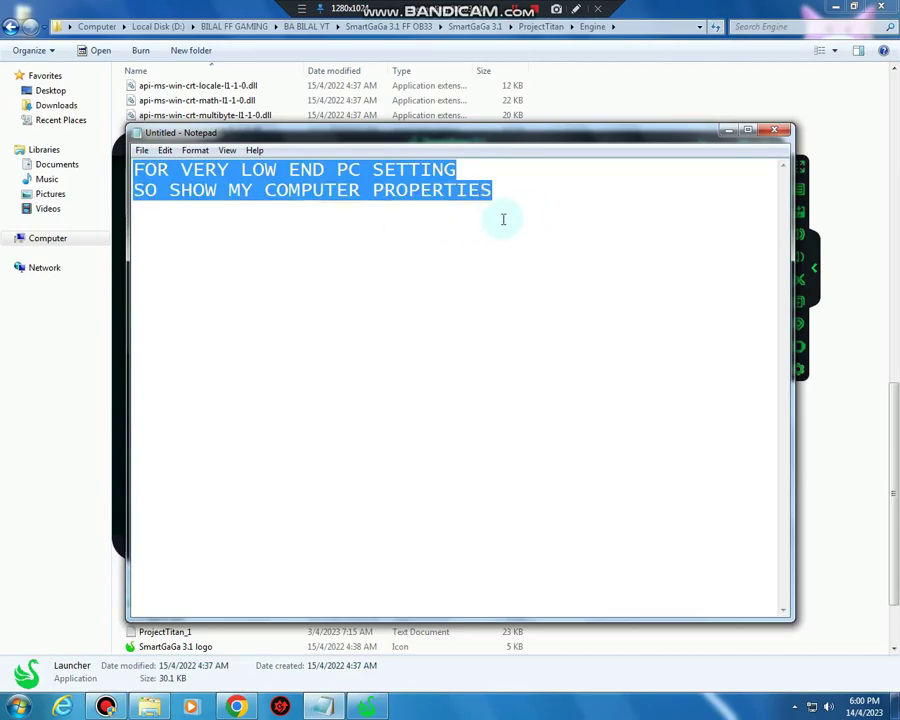
click(512, 243)
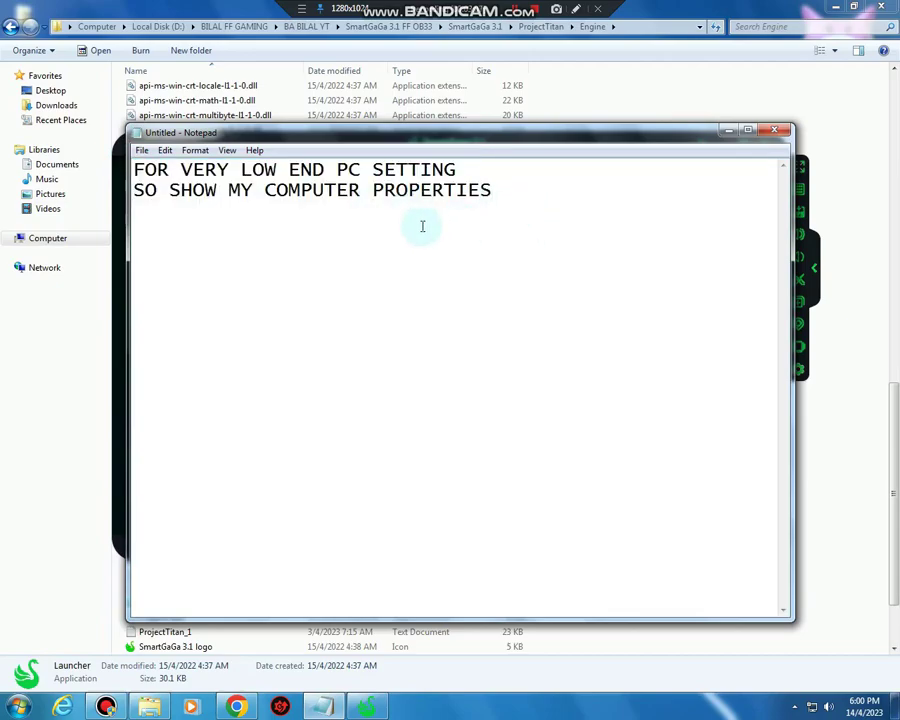
click(731, 131)
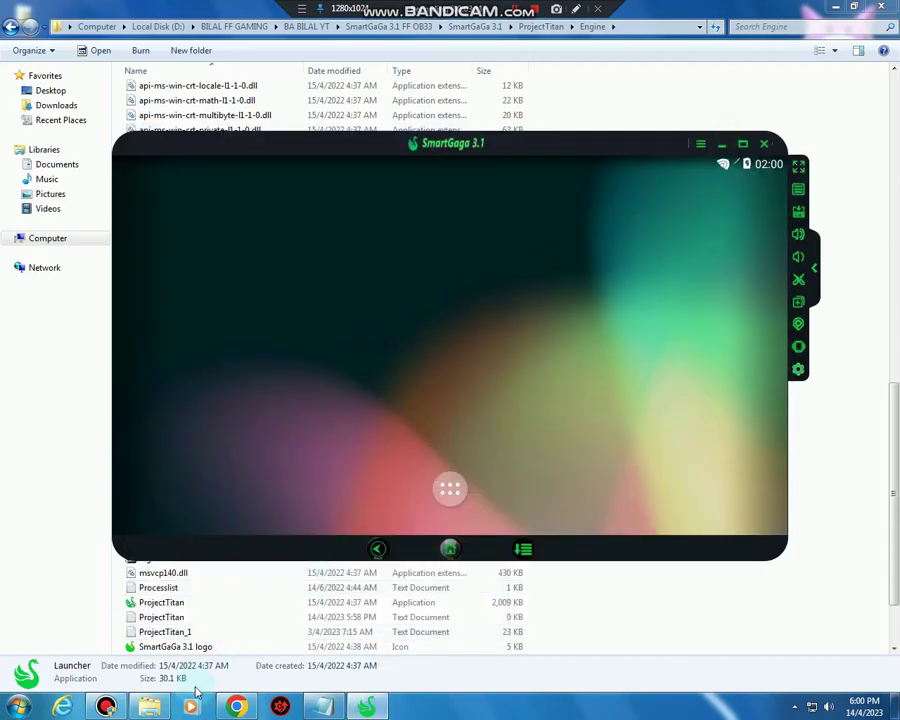
Open a new Explorer window at Computer, examine the system properties in a maximized window, and close them
right_click(149, 707)
click(176, 637)
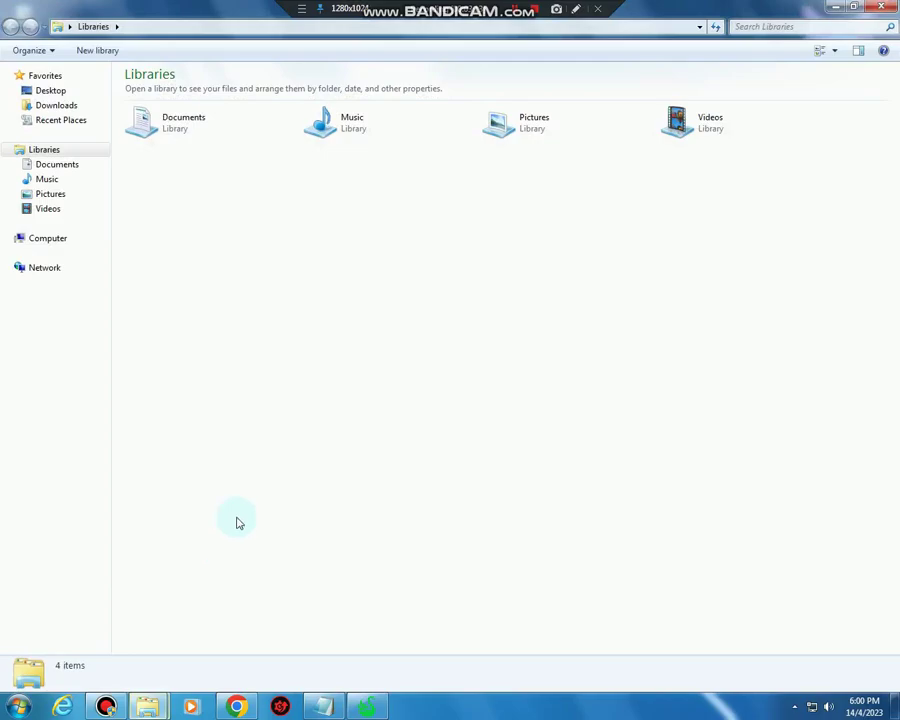
click(70, 239)
right_click(301, 313)
click(325, 367)
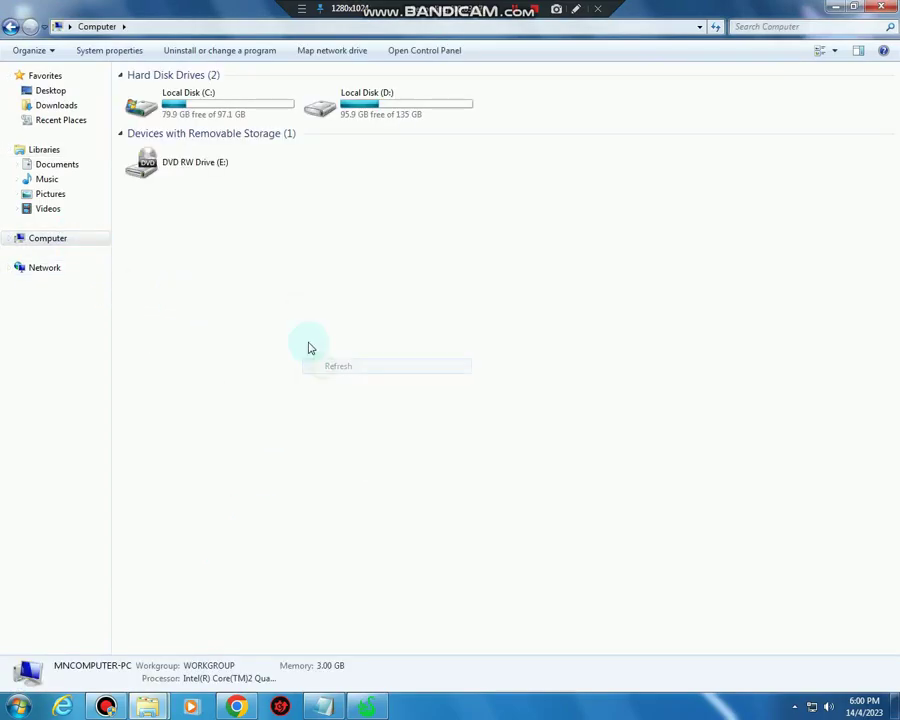
right_click(309, 343)
click(352, 492)
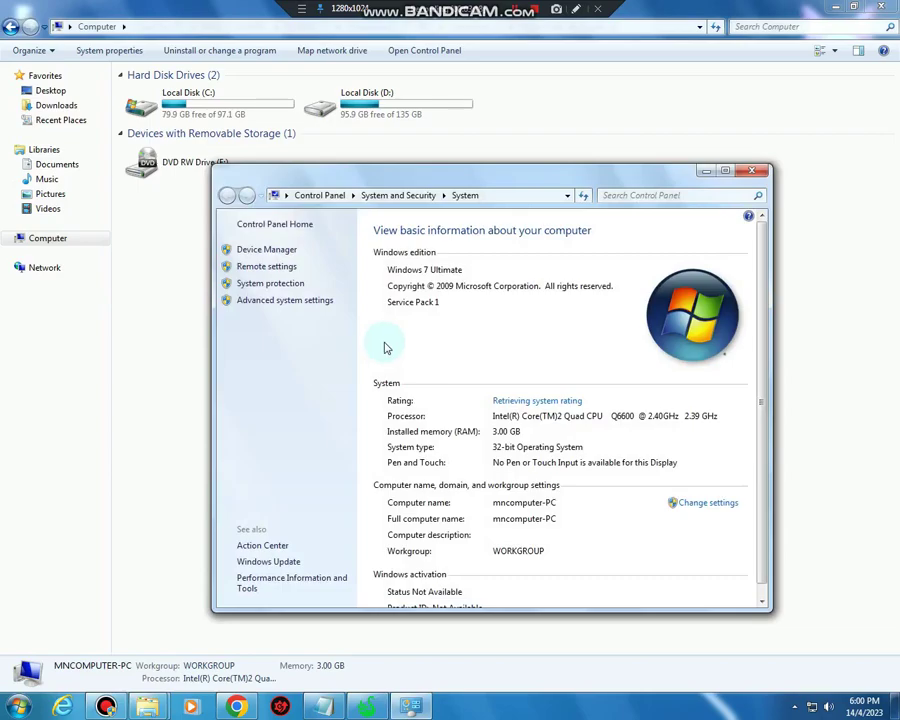
click(725, 171)
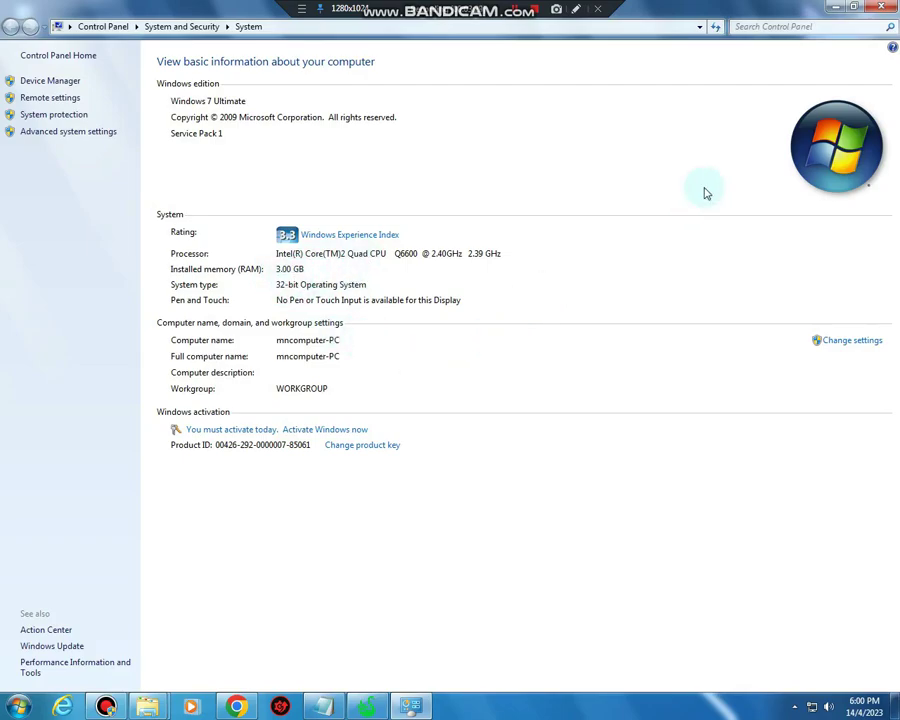
click(883, 7)
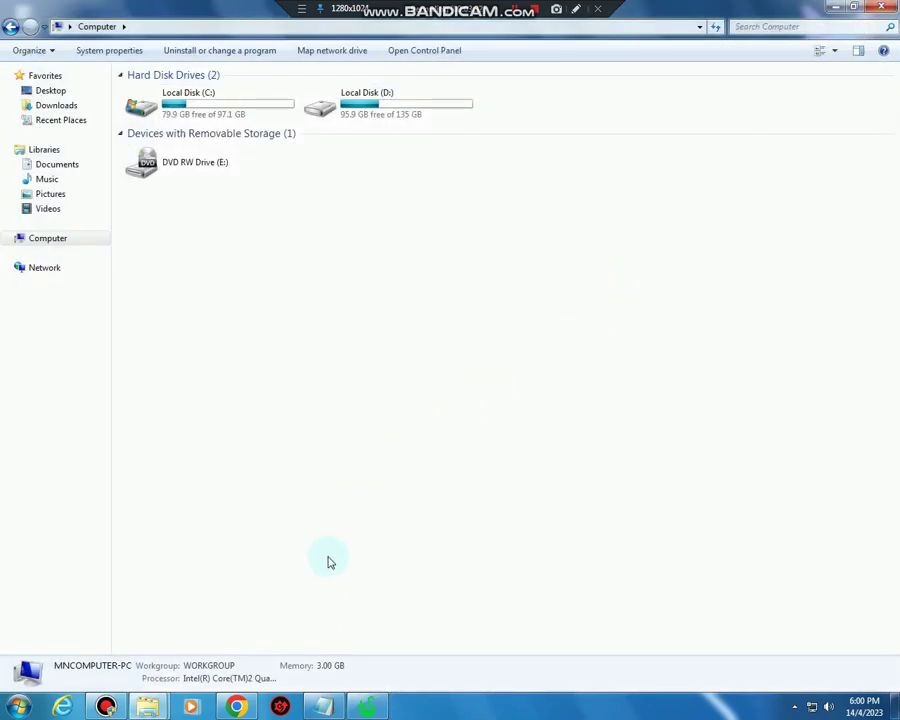
Bring back the Notepad notes, highlight the line "NO GRAPHICS CARD SUPPORET", and minimize them again
click(323, 705)
mouse_move(200, 249)
mouse_down()
mouse_move(486, 259)
mouse_move(205, 234)
mouse_up()
click(488, 259)
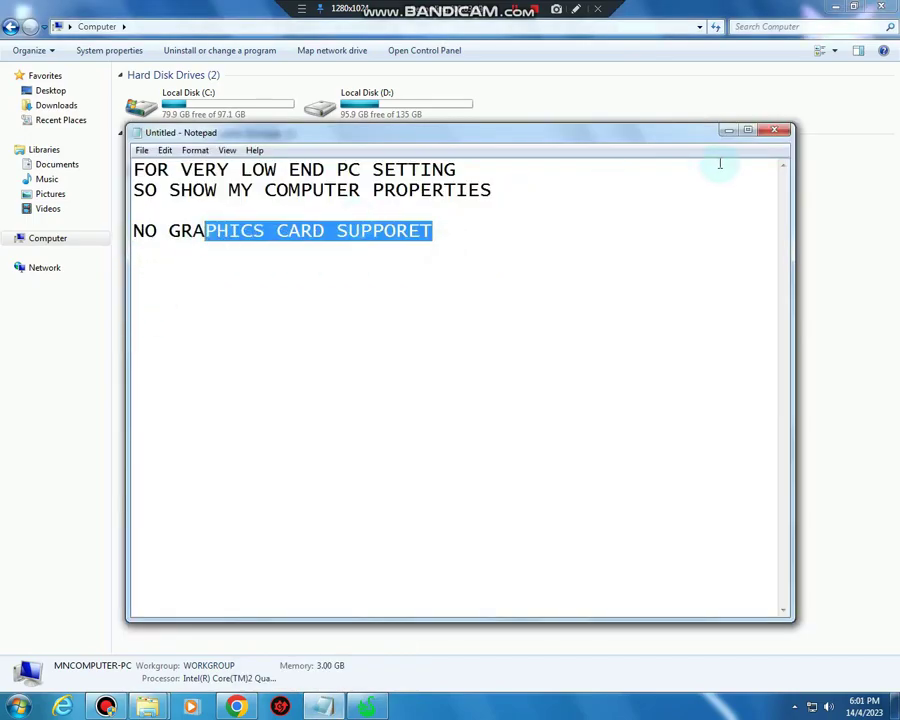
click(728, 131)
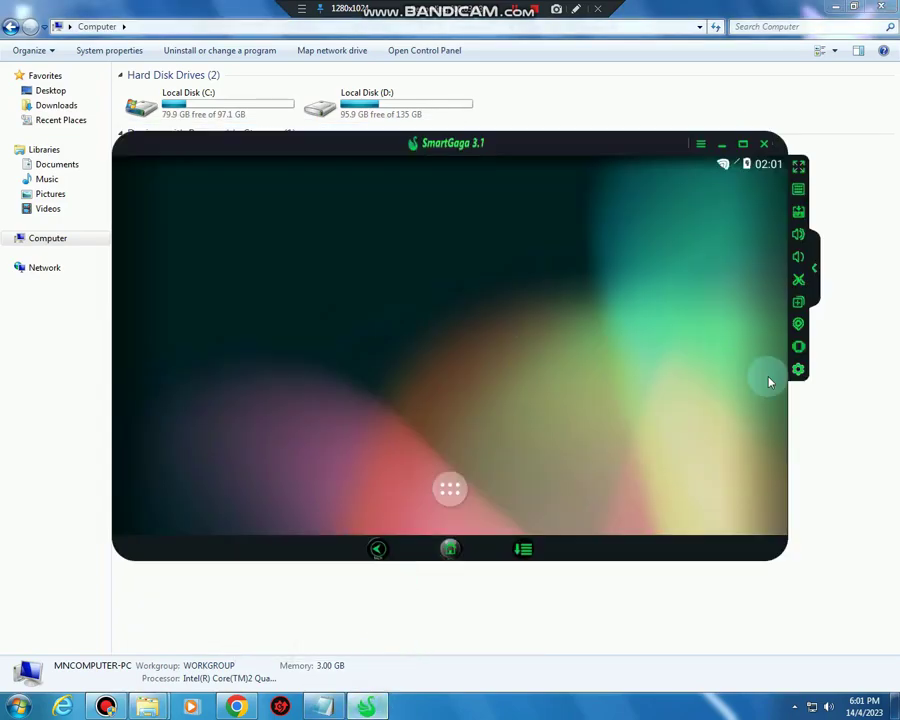
In SmartGaGa's advanced settings, check the CPU core options, set RAM to 4096M, and set the renderer to DirectX
click(798, 369)
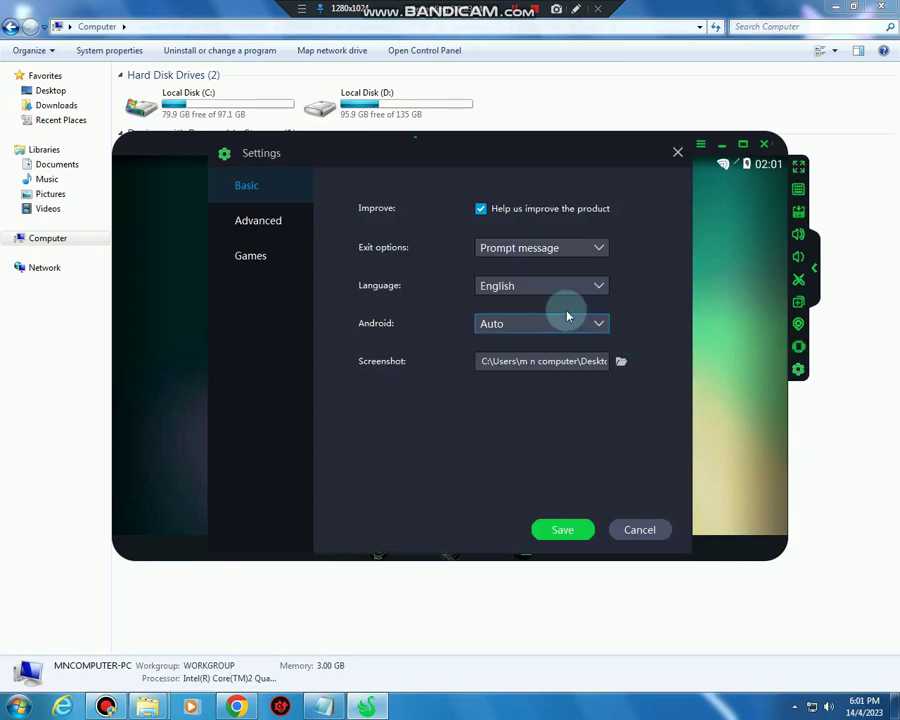
click(297, 227)
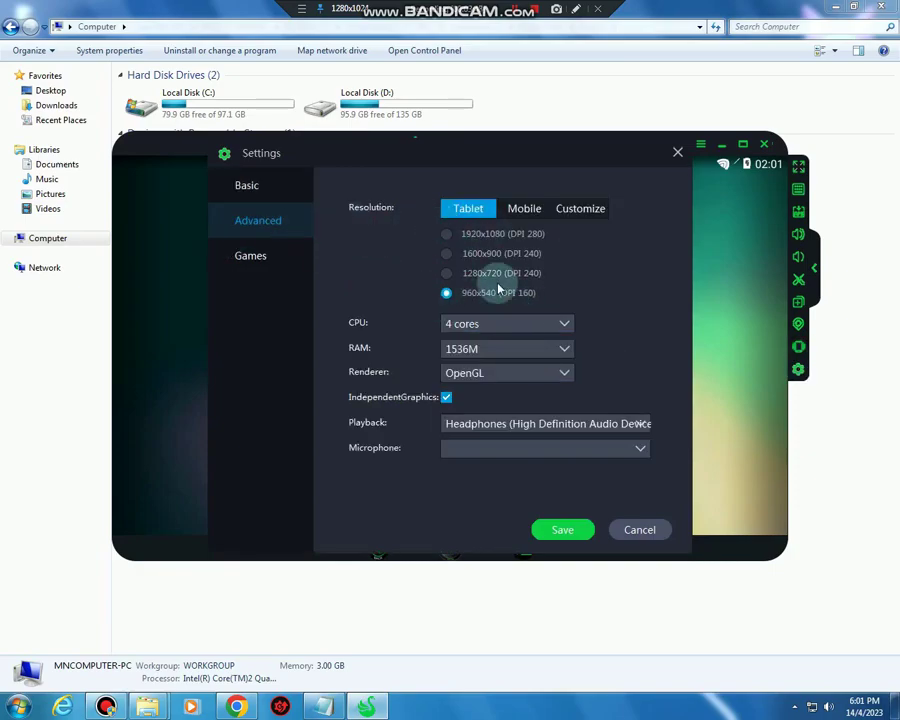
click(535, 323)
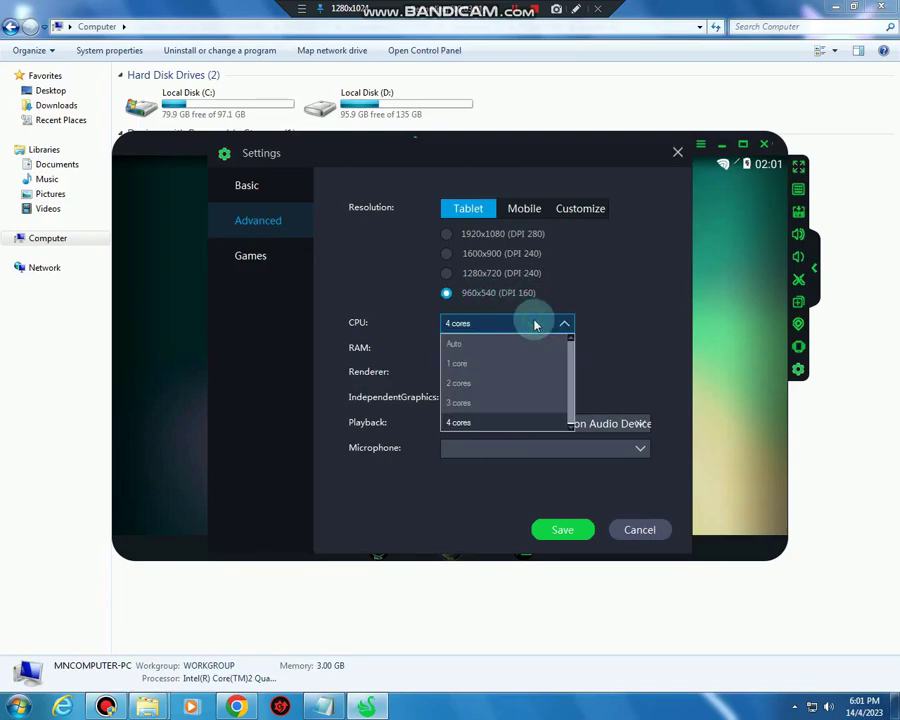
click(535, 323)
click(489, 346)
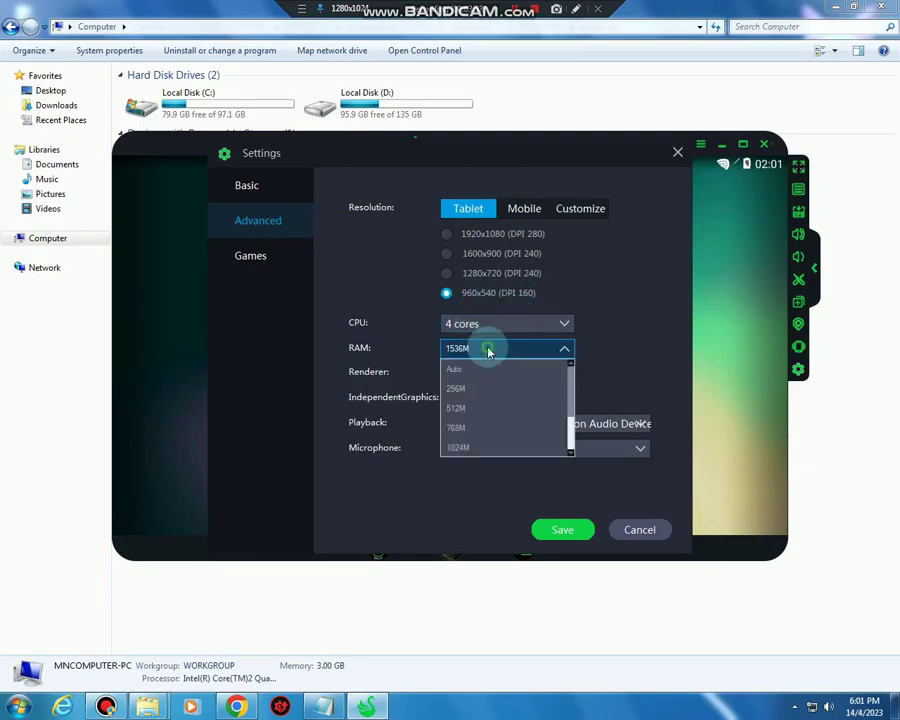
scroll(483, 389, down, 3)
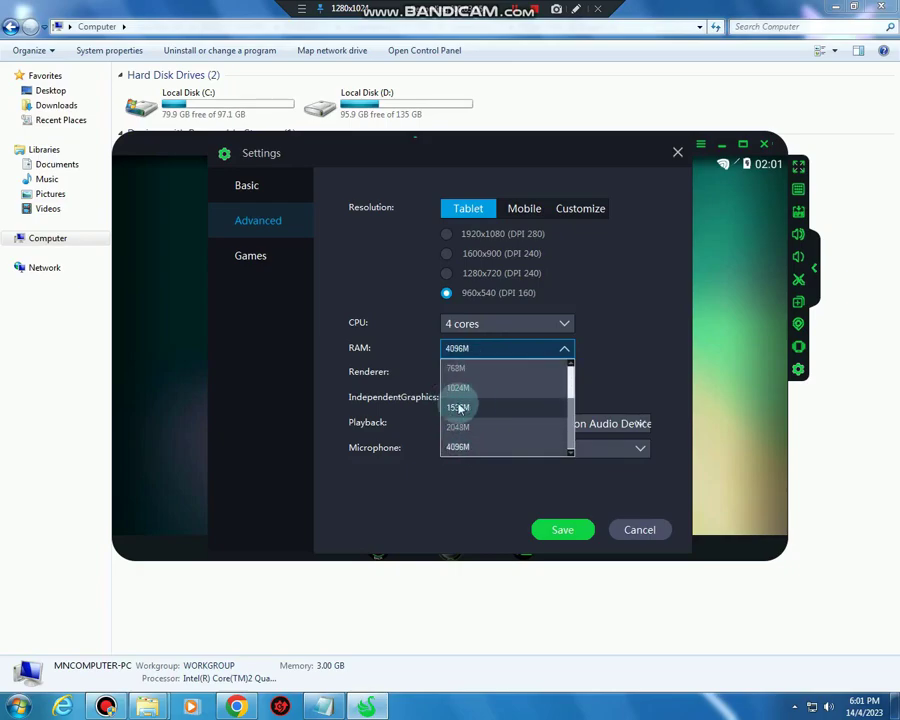
click(394, 326)
click(458, 372)
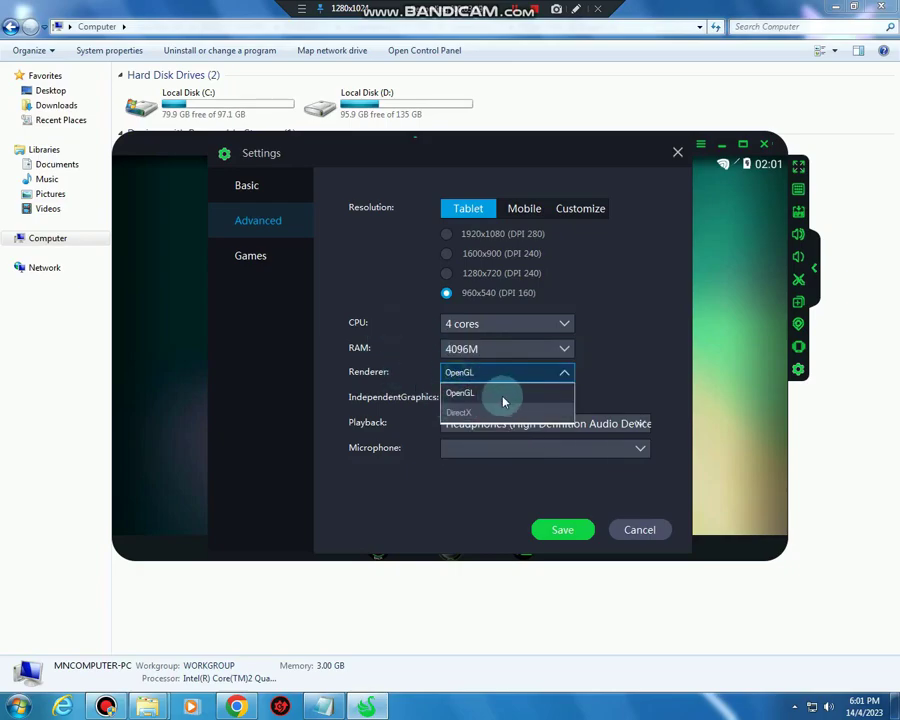
click(459, 412)
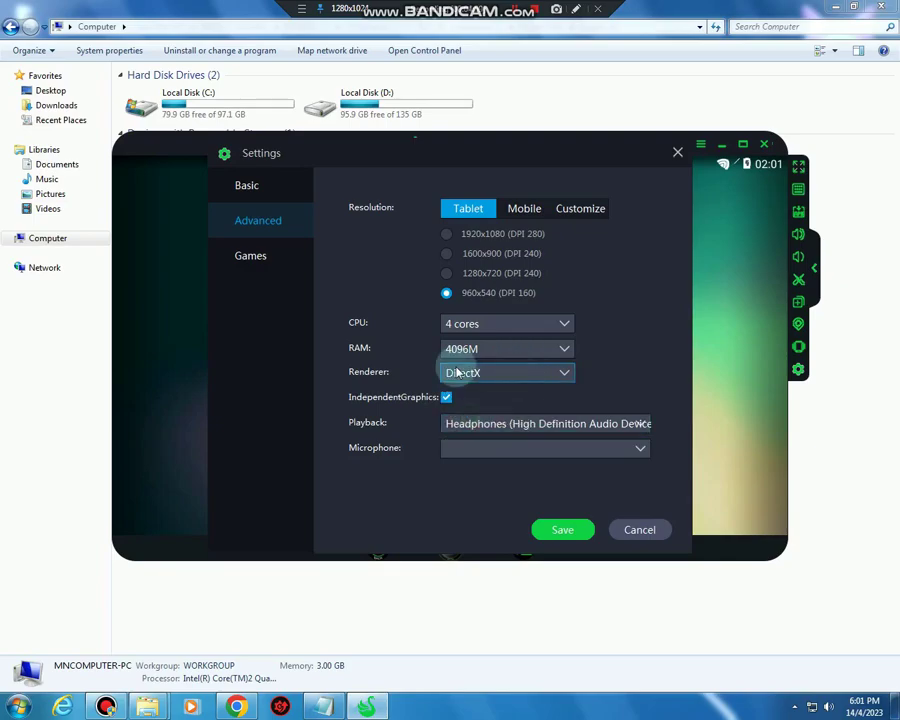
Review the emulator's Games, Advanced and Basic settings pages, and save the changes with a reboot
click(246, 270)
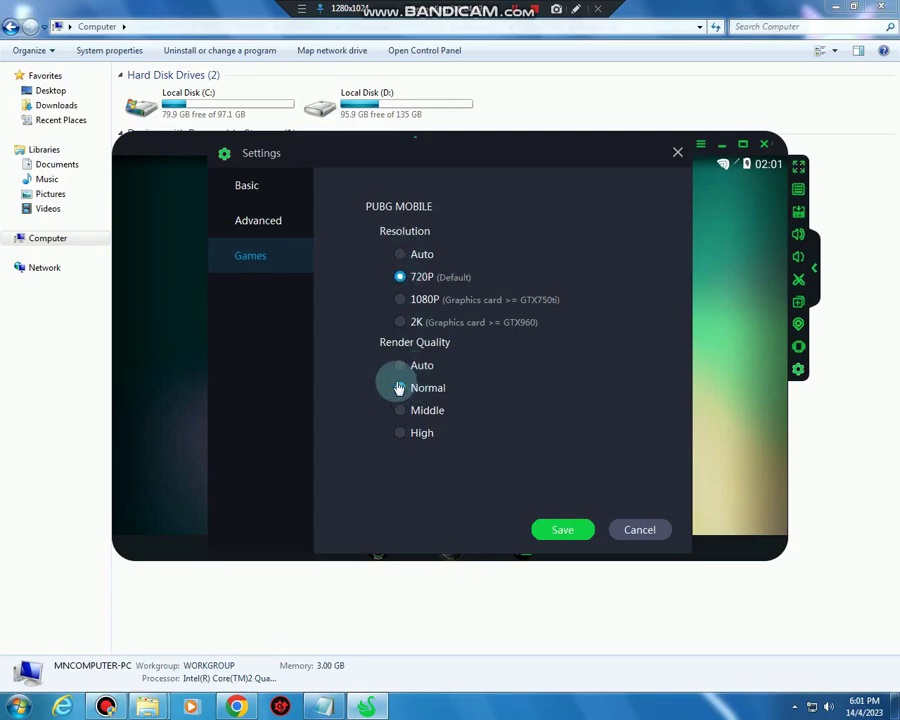
click(267, 228)
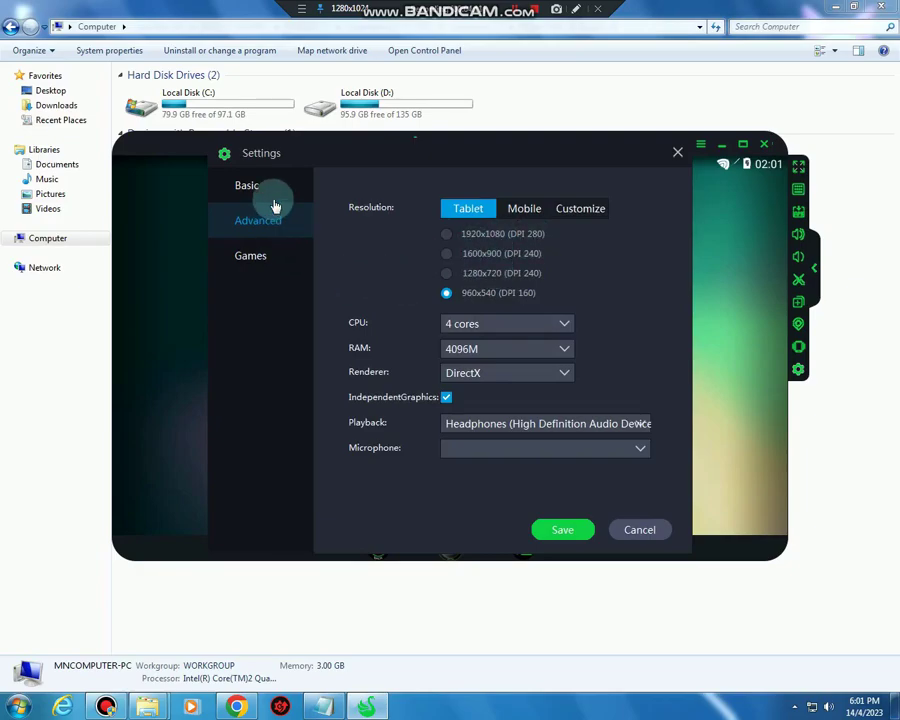
click(274, 204)
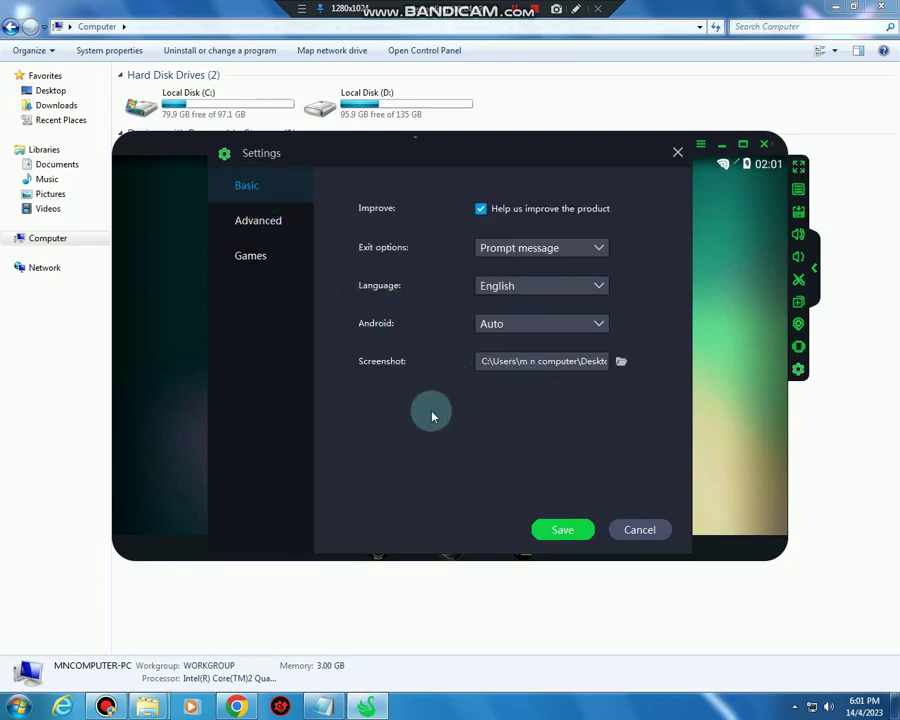
click(563, 531)
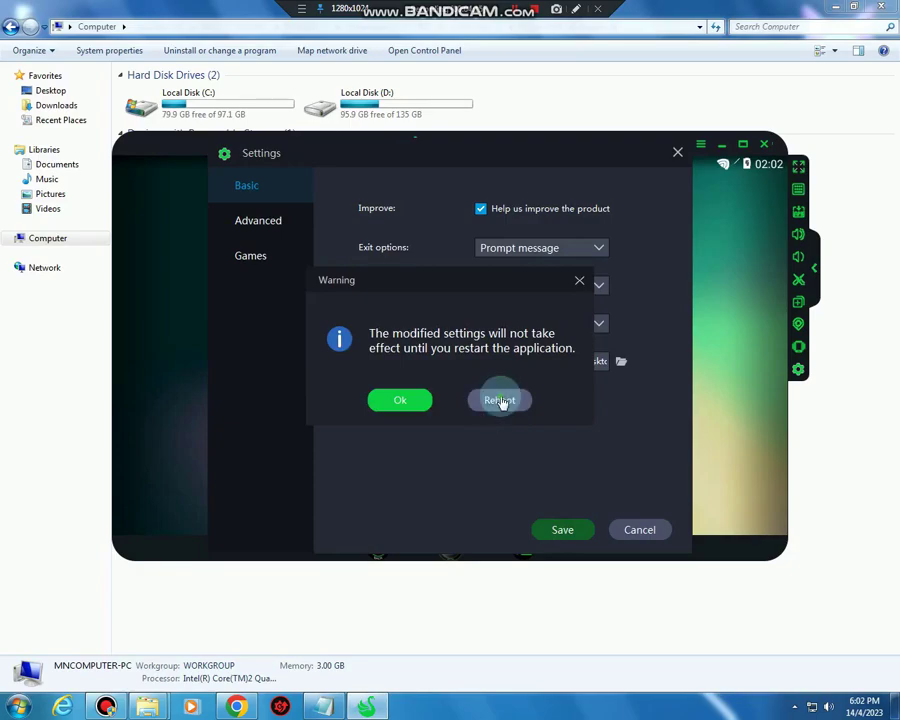
click(500, 400)
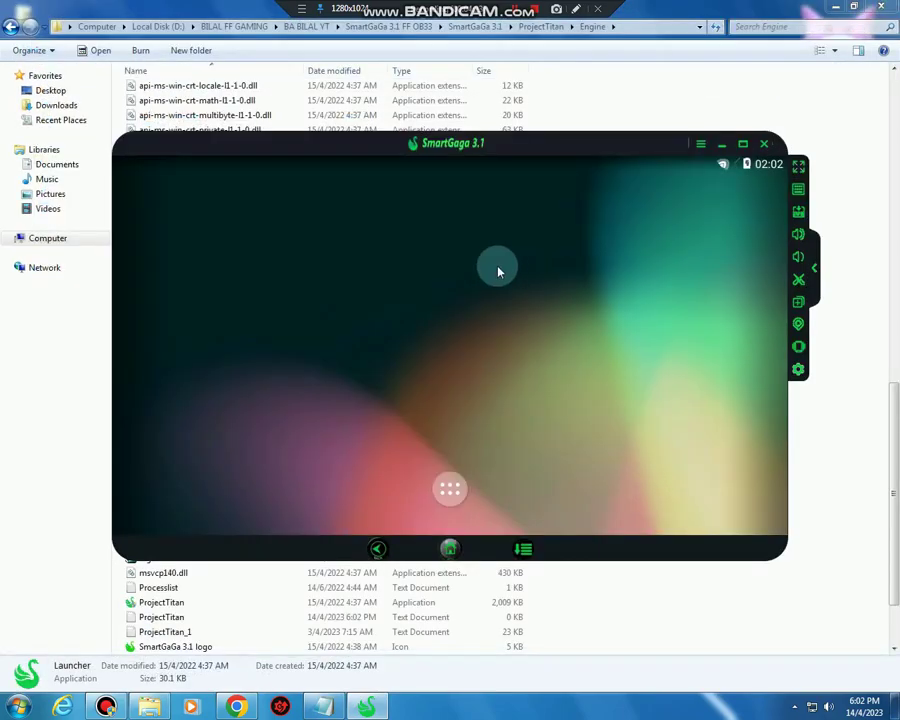
Minimize the Engine folder window and launch Free Fire from the emulator's app list
click(831, 10)
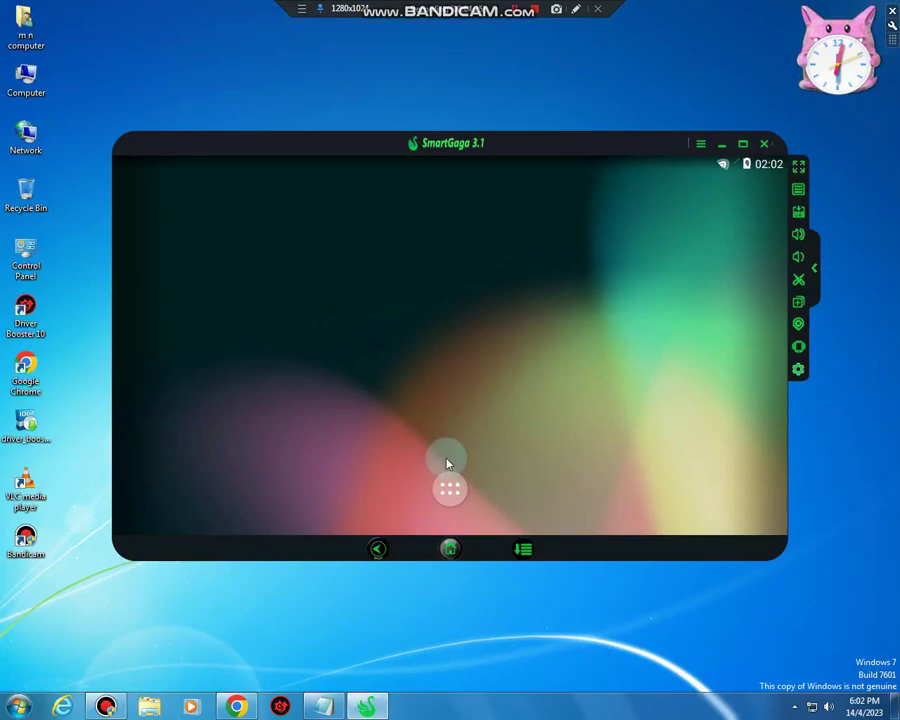
click(450, 485)
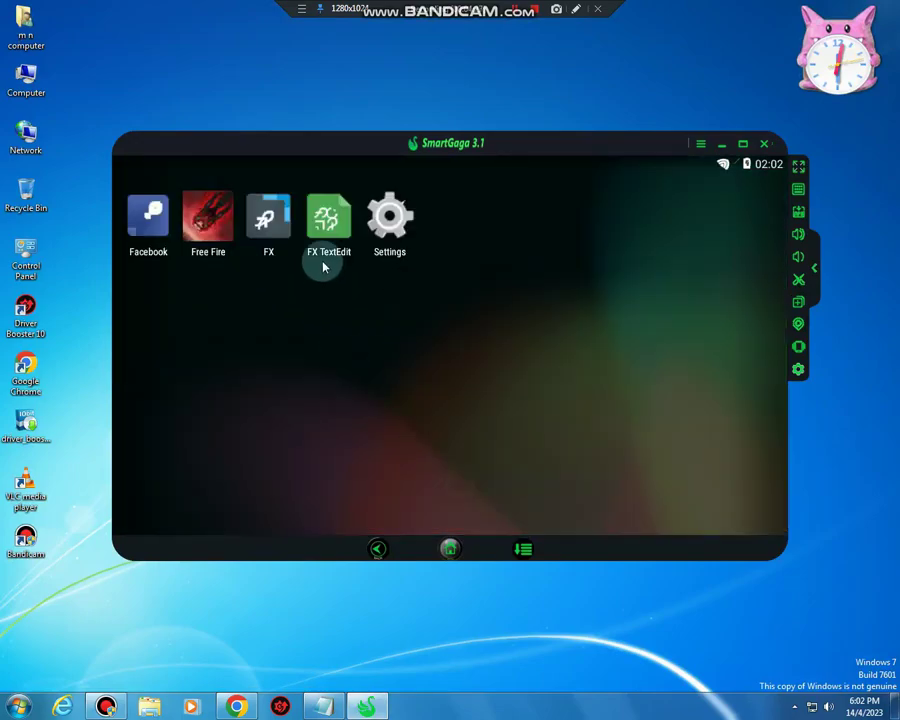
click(209, 227)
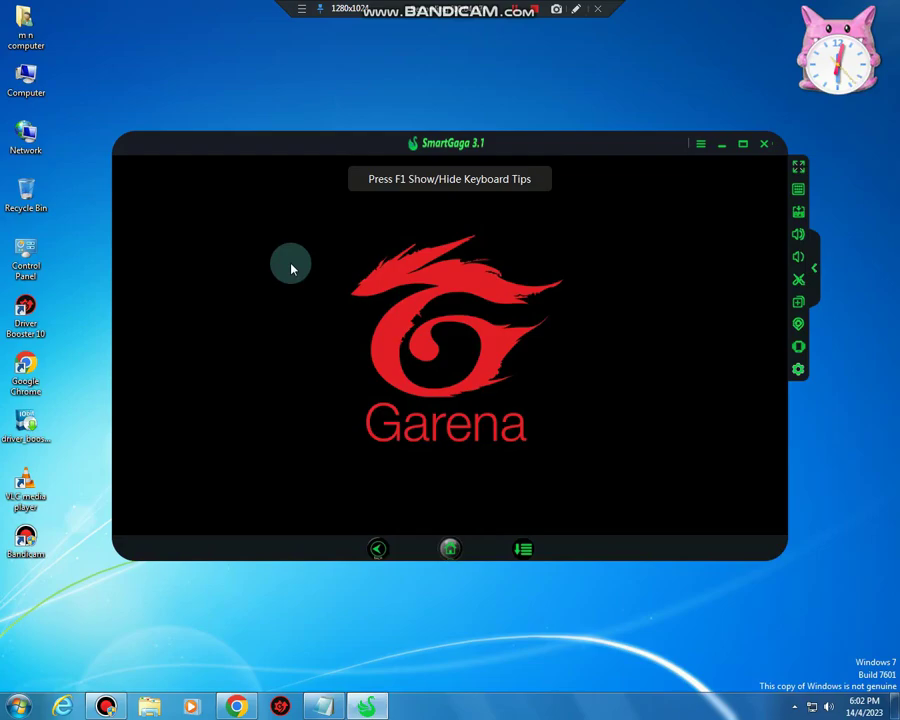
right_click(173, 70)
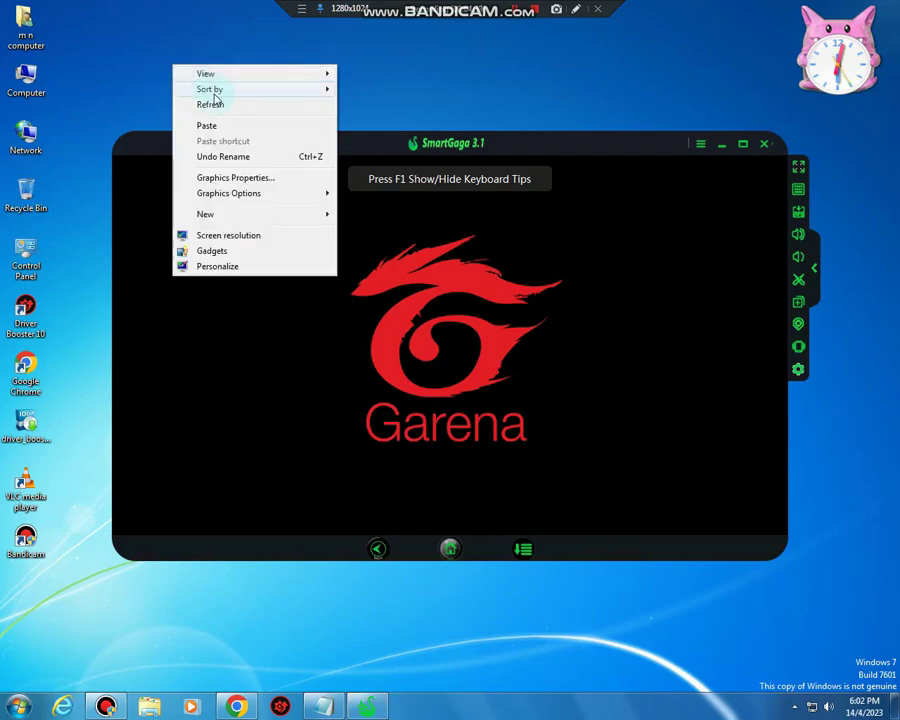
click(217, 104)
right_click(212, 90)
click(243, 132)
right_click(228, 96)
click(255, 131)
right_click(225, 96)
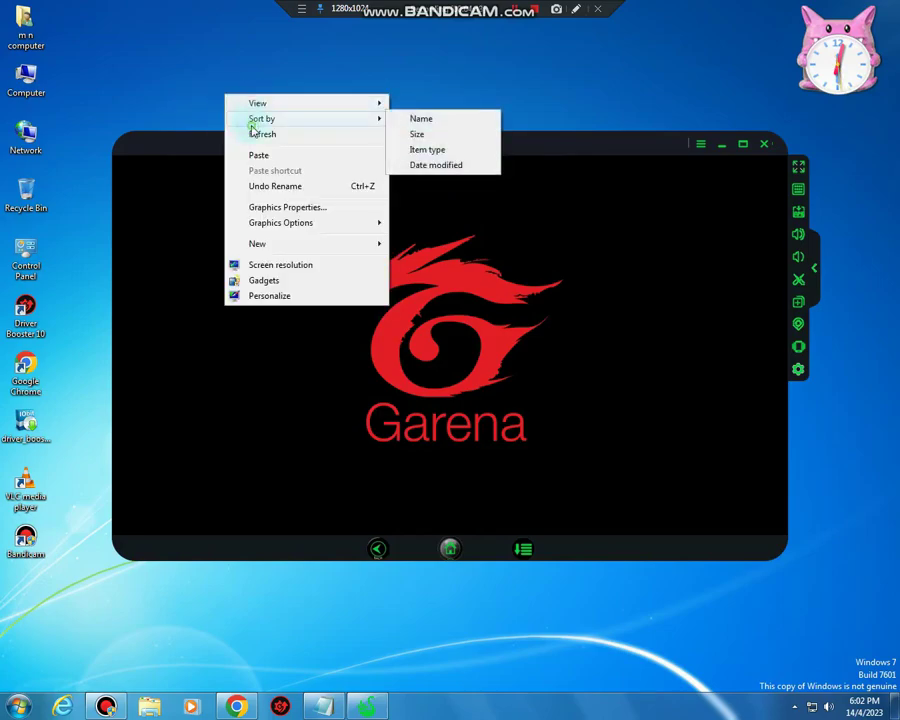
click(255, 134)
right_click(220, 99)
click(242, 144)
right_click(214, 88)
click(236, 128)
right_click(222, 99)
click(268, 148)
right_click(241, 95)
click(264, 136)
right_click(247, 104)
click(276, 148)
right_click(243, 102)
click(262, 143)
right_click(249, 114)
click(281, 150)
right_click(247, 113)
click(280, 151)
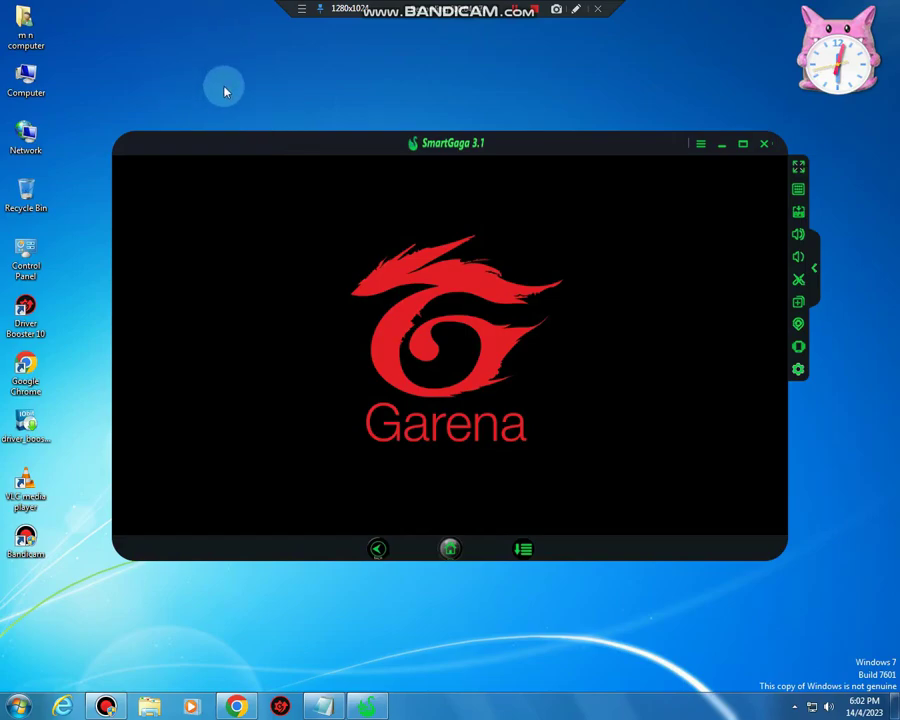
right_click(281, 92)
click(318, 133)
right_click(280, 96)
click(334, 135)
right_click(296, 86)
click(330, 132)
right_click(294, 110)
click(330, 145)
right_click(306, 116)
click(333, 158)
right_click(305, 112)
click(341, 157)
right_click(305, 112)
click(334, 145)
right_click(630, 72)
click(640, 108)
right_click(600, 106)
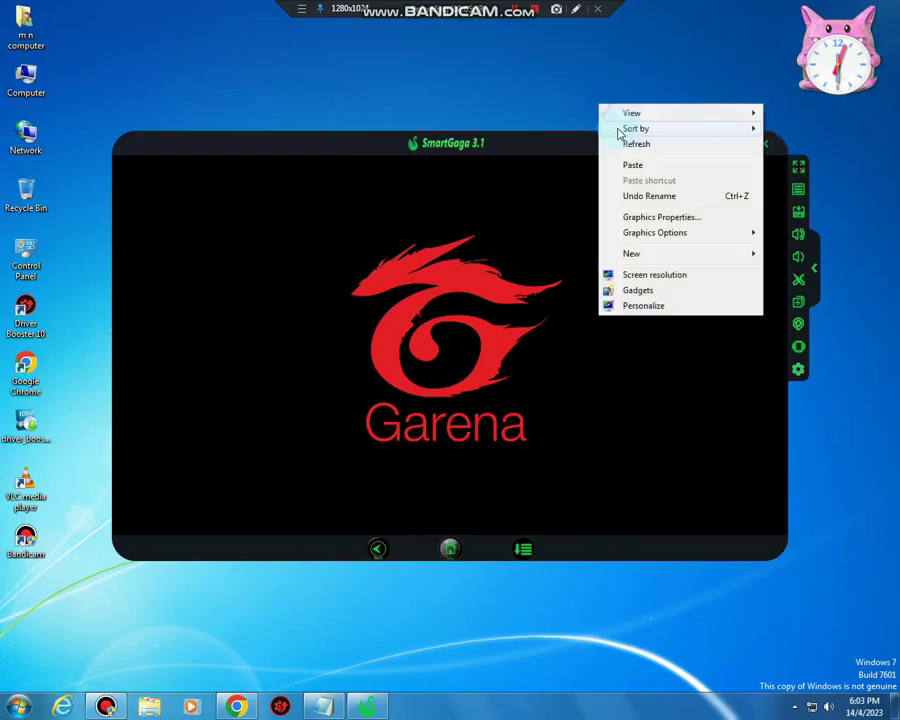
click(628, 143)
right_click(585, 91)
click(618, 131)
right_click(562, 93)
click(596, 130)
right_click(557, 101)
click(585, 141)
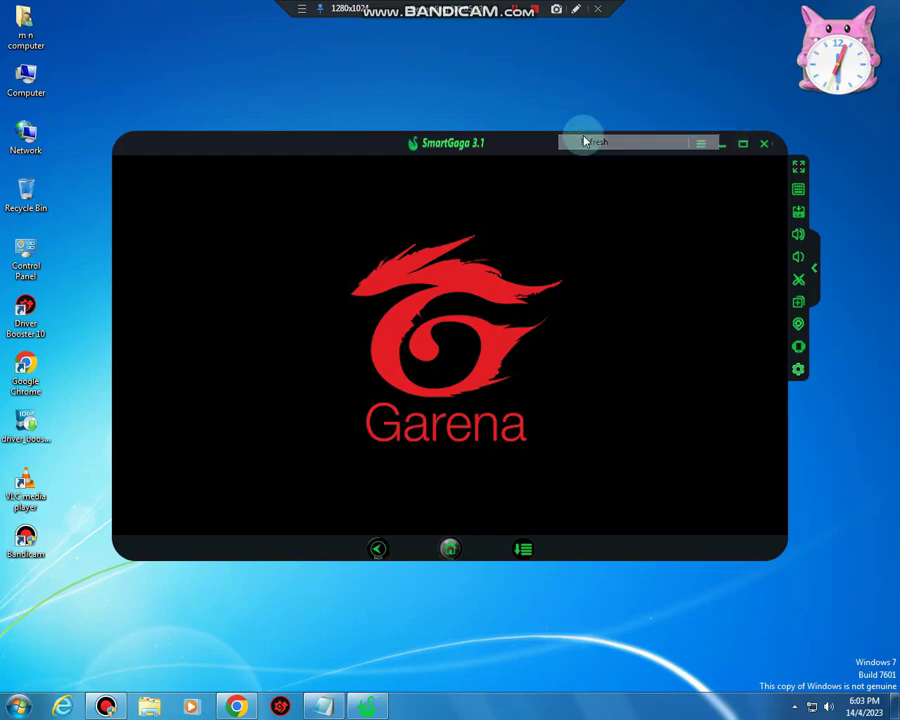
right_click(558, 102)
click(562, 143)
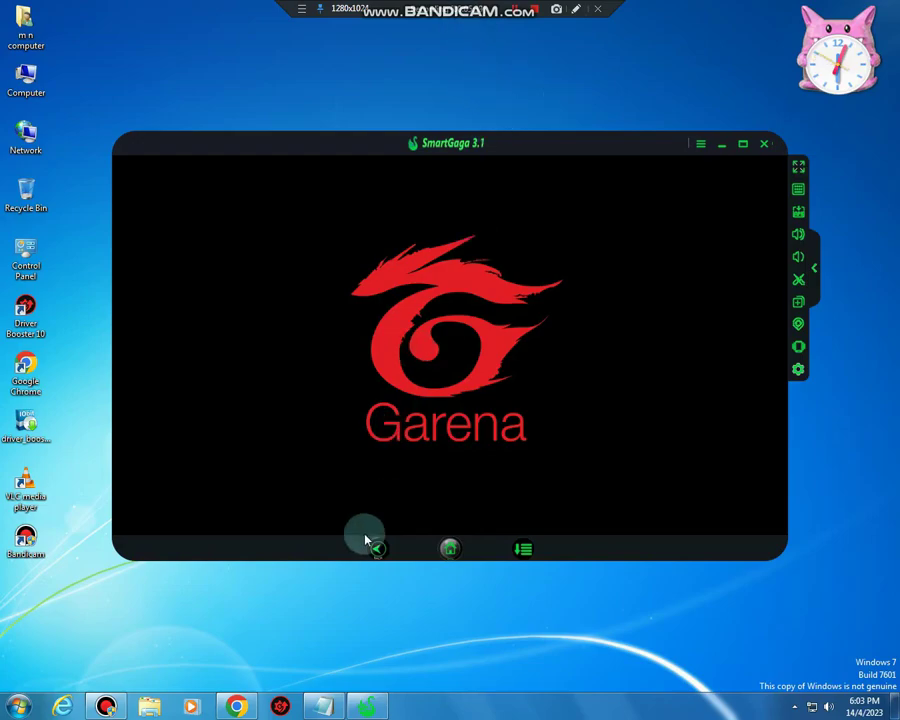
Bring back the Notepad notes, add the line "WAIT PLZ", and minimize them again
right_click(336, 710)
click(338, 712)
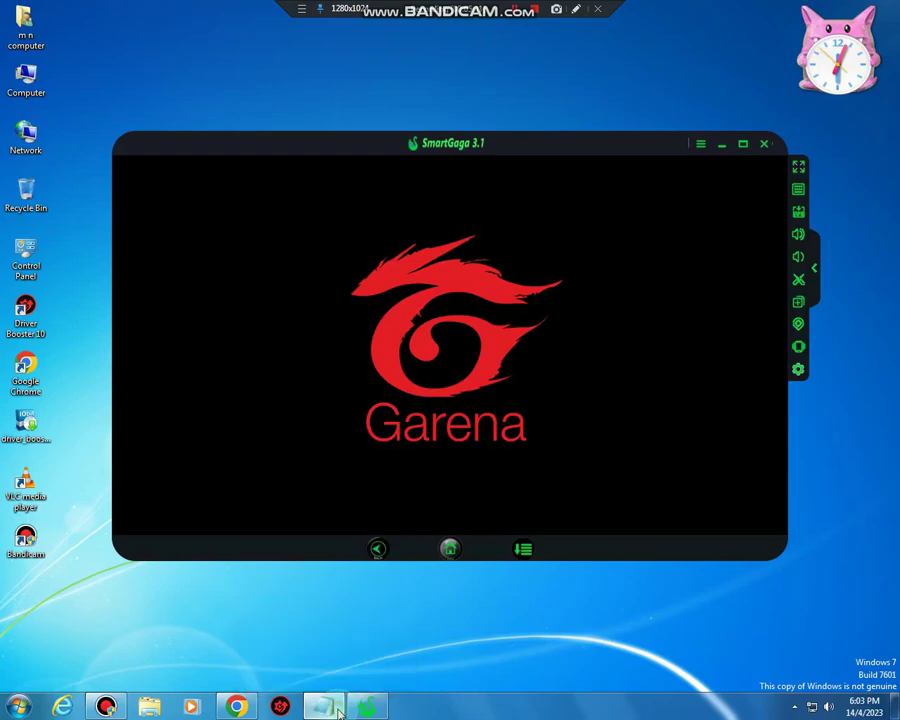
click(338, 712)
click(492, 280)
key(Return)
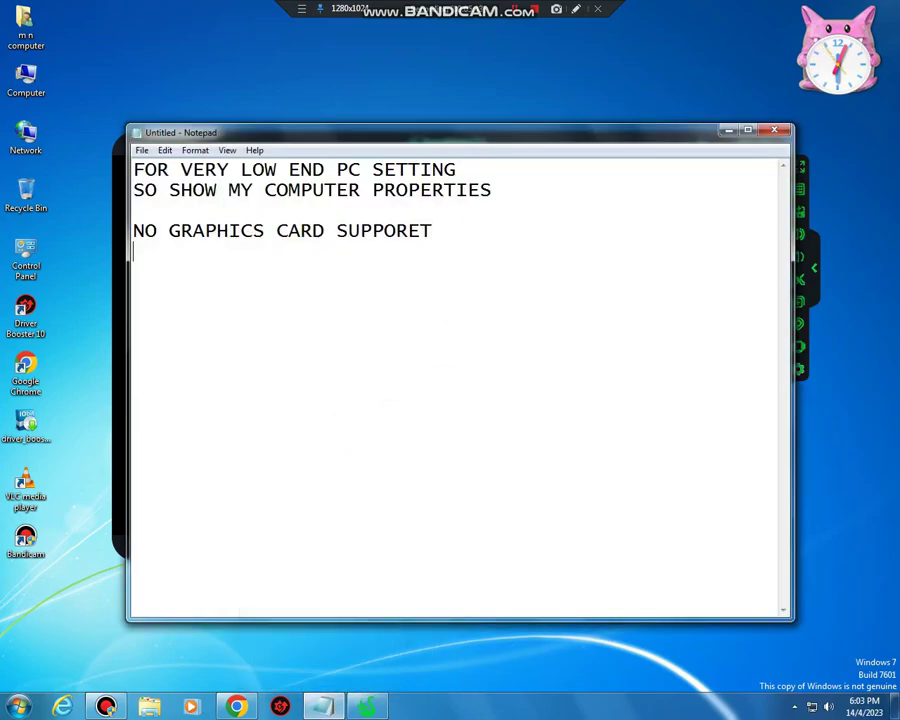
text(WAIT PL)
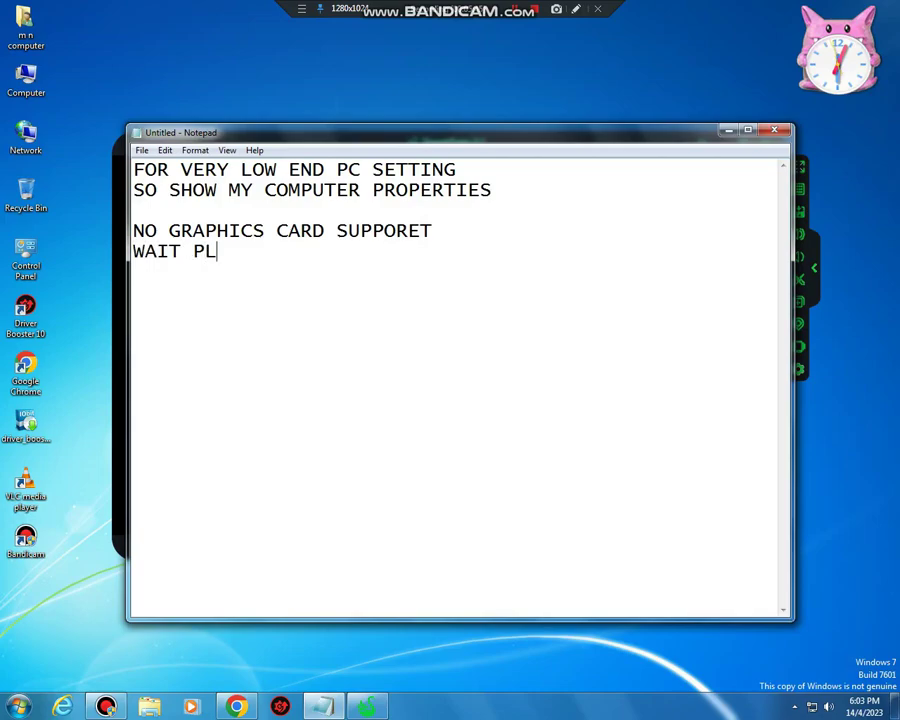
text(Z)
click(728, 132)
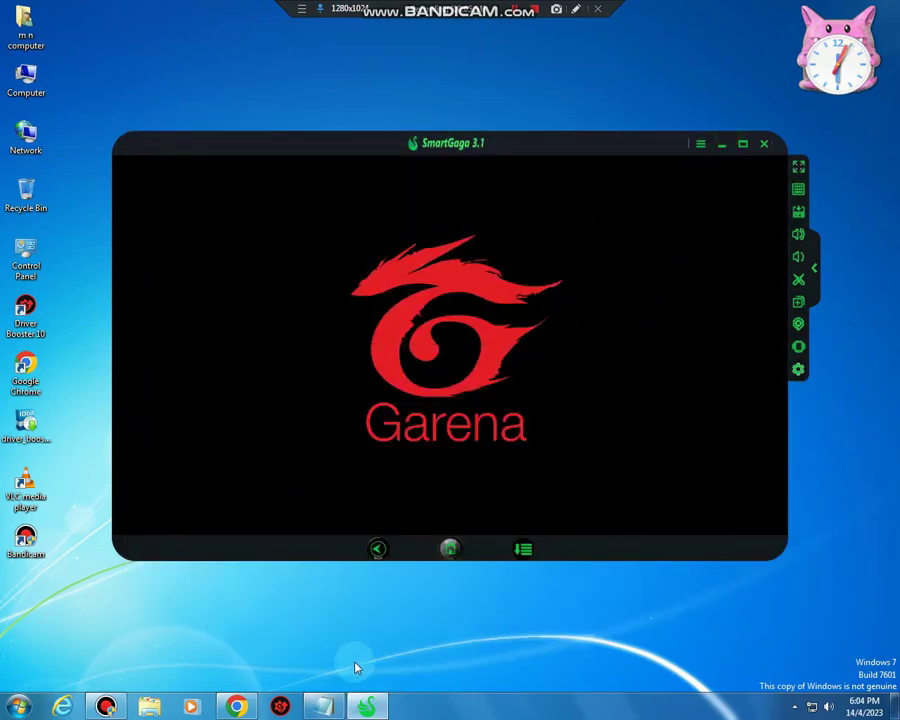
Reopen the Notepad notes and add the line "FOR LOW END PC" below "WAIT PLZ"
mouse_move(322, 706)
click(334, 460)
key(Return)
text(FOR L)
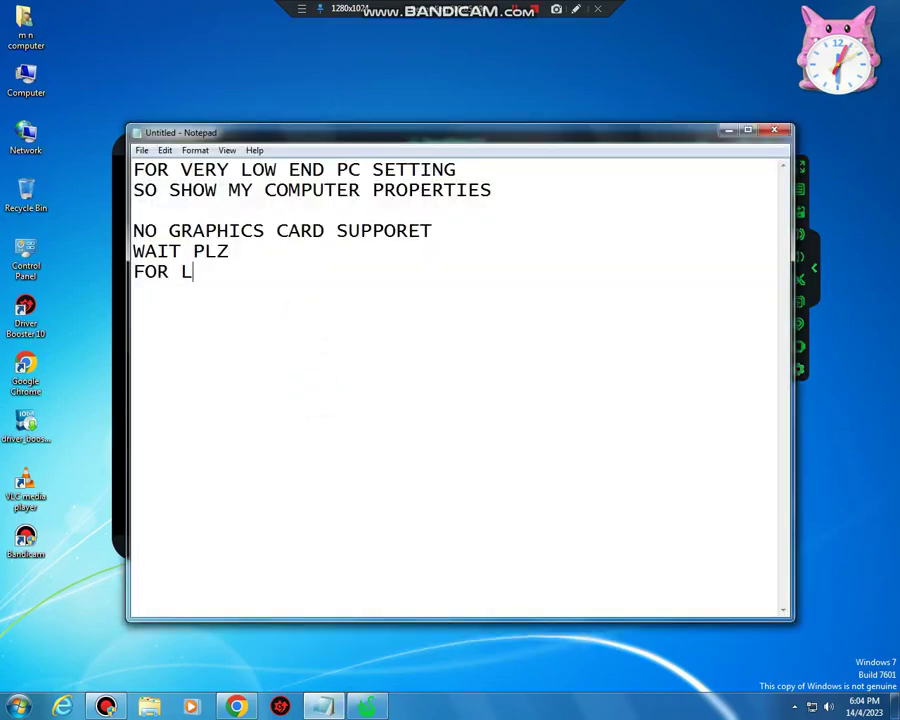
text(OW END PC)
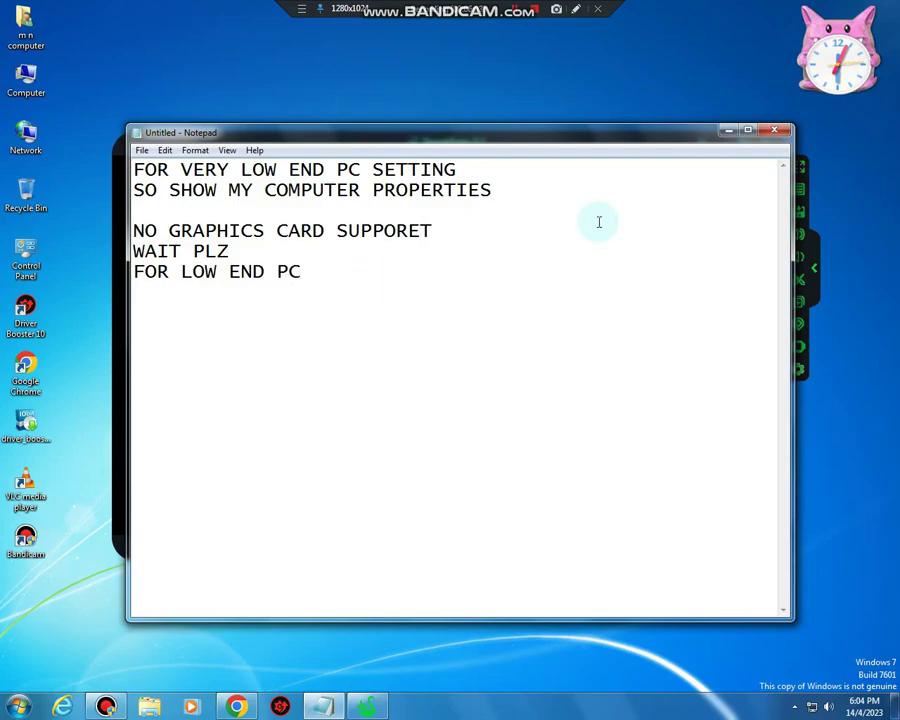
Minimize the notes and enter the Free Fire lobby from the game's title screen
click(729, 134)
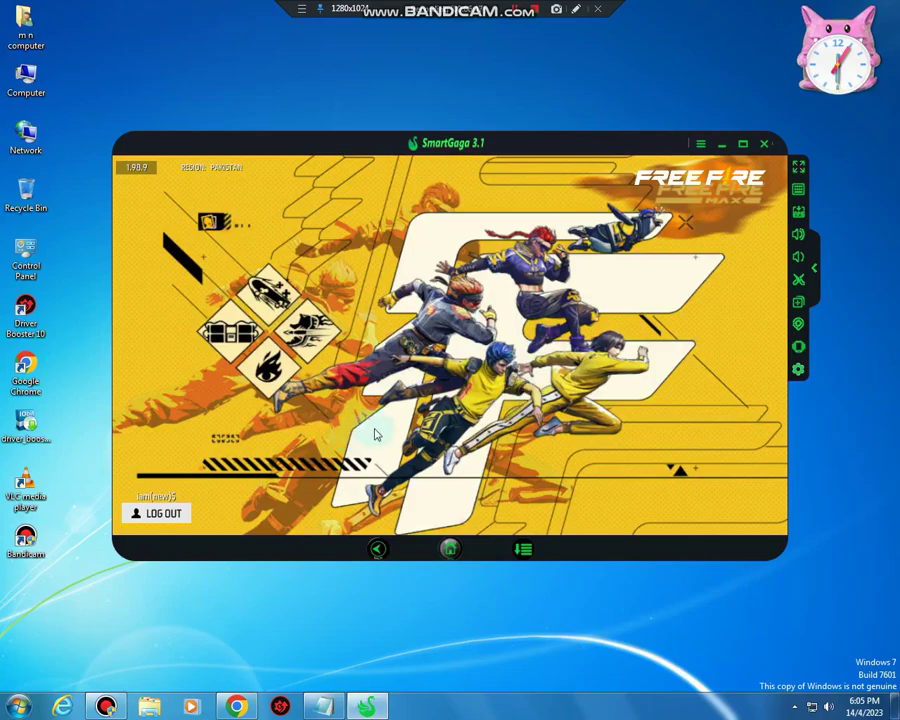
click(650, 291)
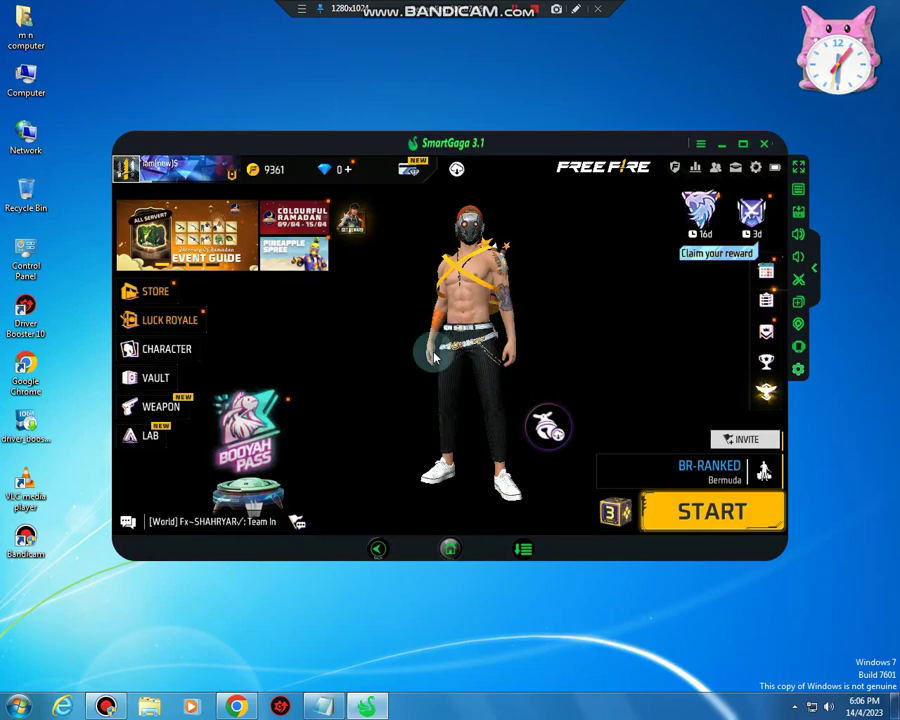
right_click(477, 95)
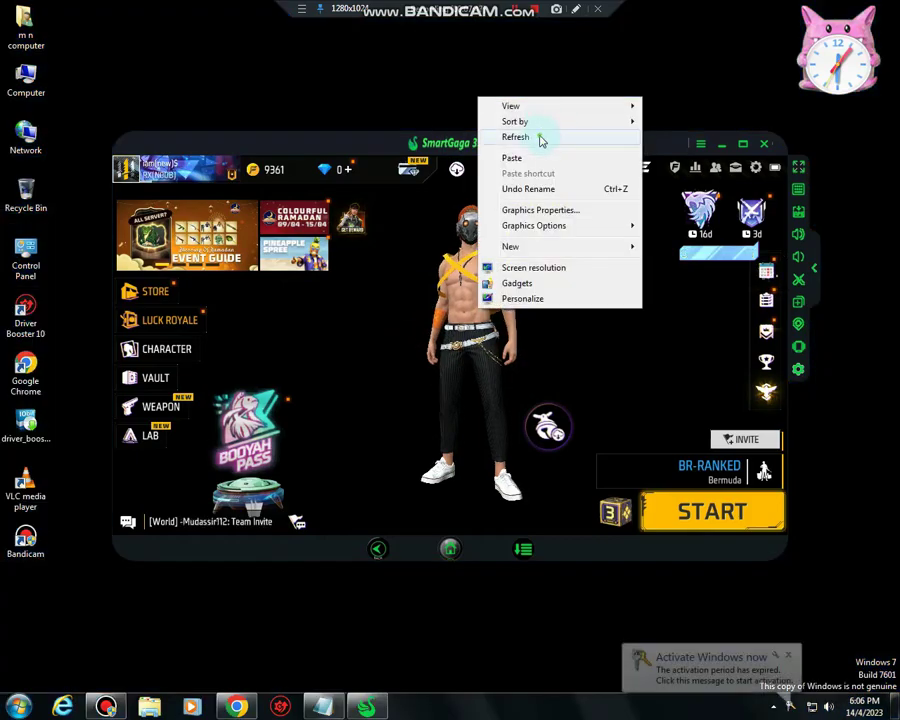
click(542, 139)
right_click(528, 128)
click(558, 167)
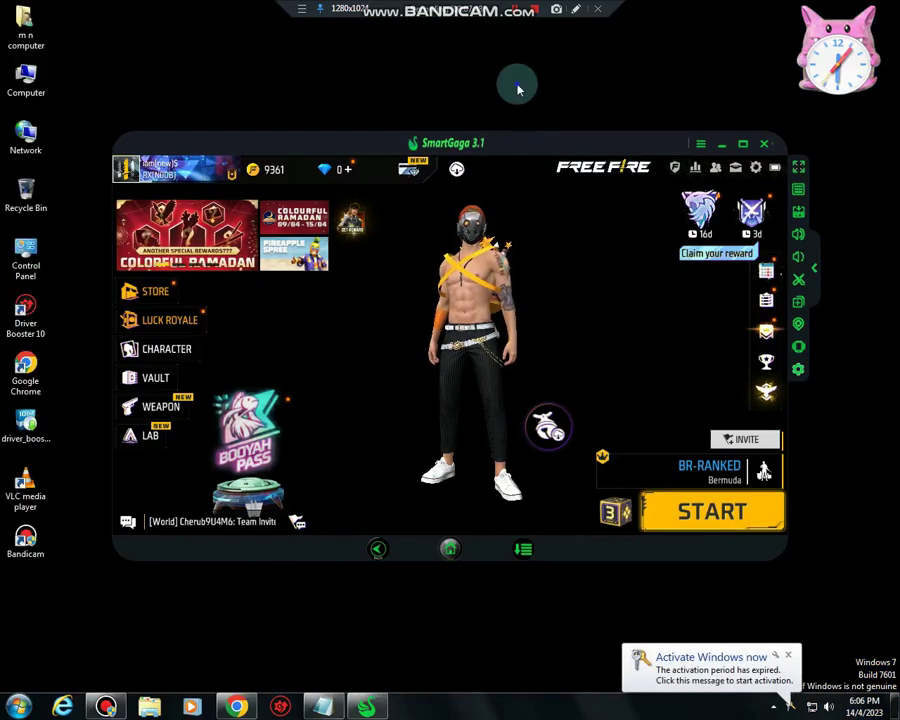
right_click(516, 86)
click(558, 125)
right_click(536, 94)
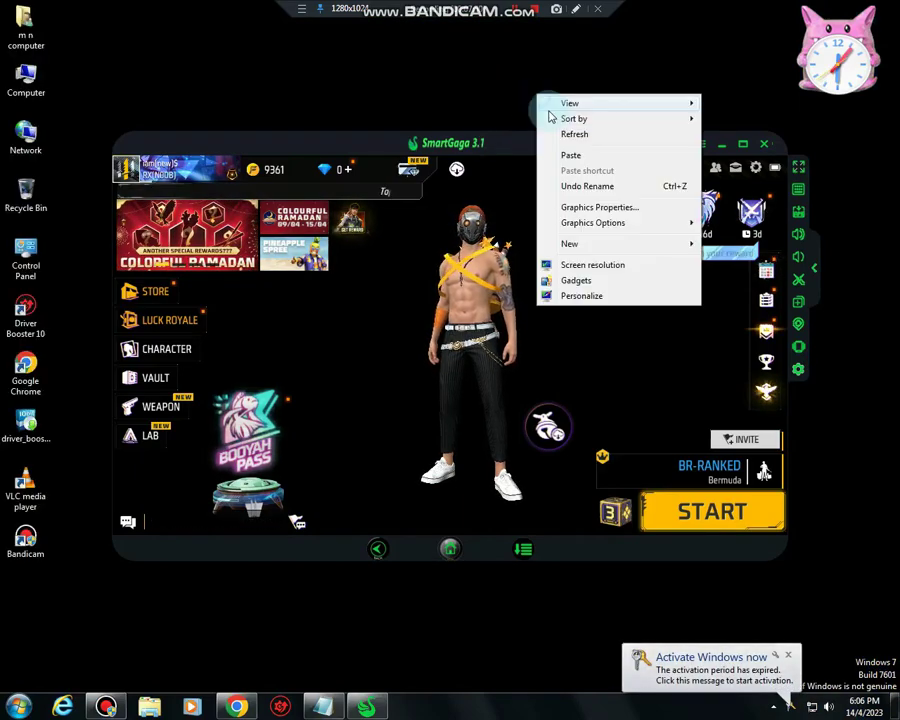
click(566, 134)
right_click(543, 115)
click(574, 153)
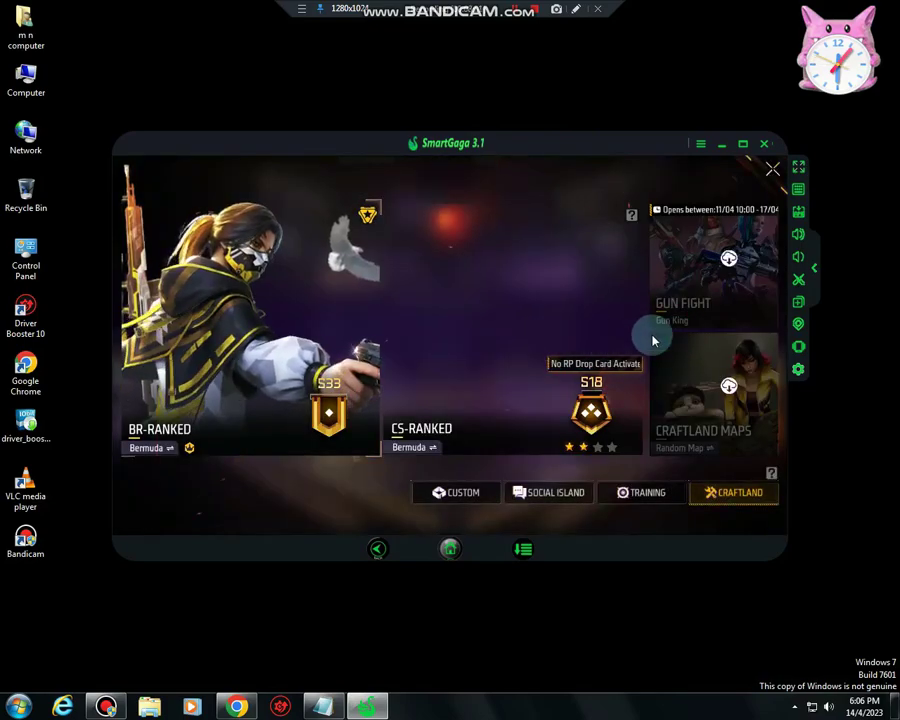
Select the Lone Wolf (Iron Cage) mode in Free Fire's game mode selection
drag(680, 324, 414, 315)
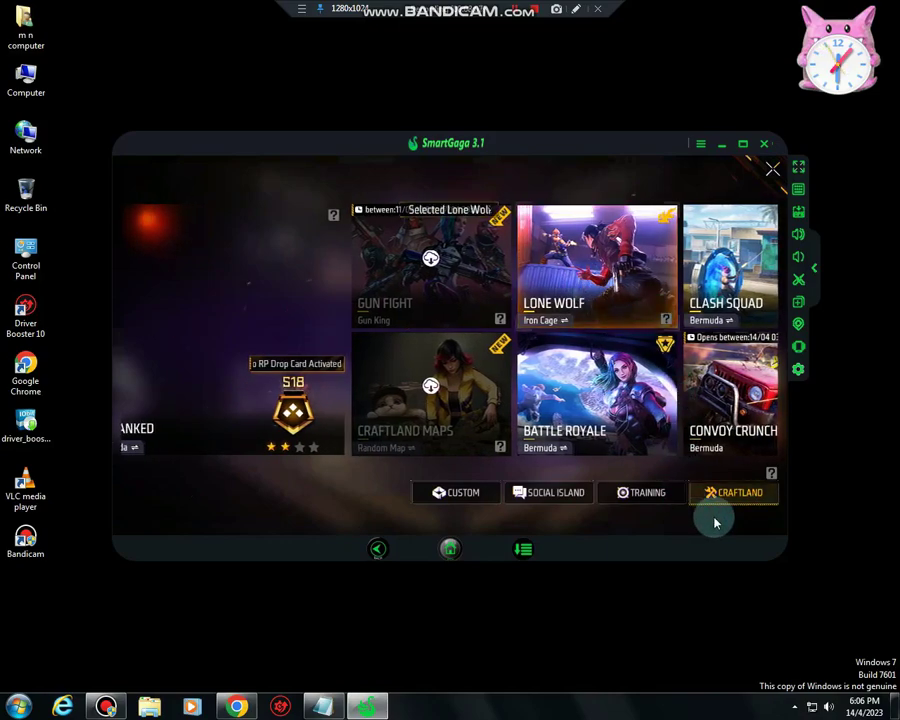
click(600, 265)
Open Free Fire's in-game settings at the Display page with the graphics and High FPS options
click(755, 167)
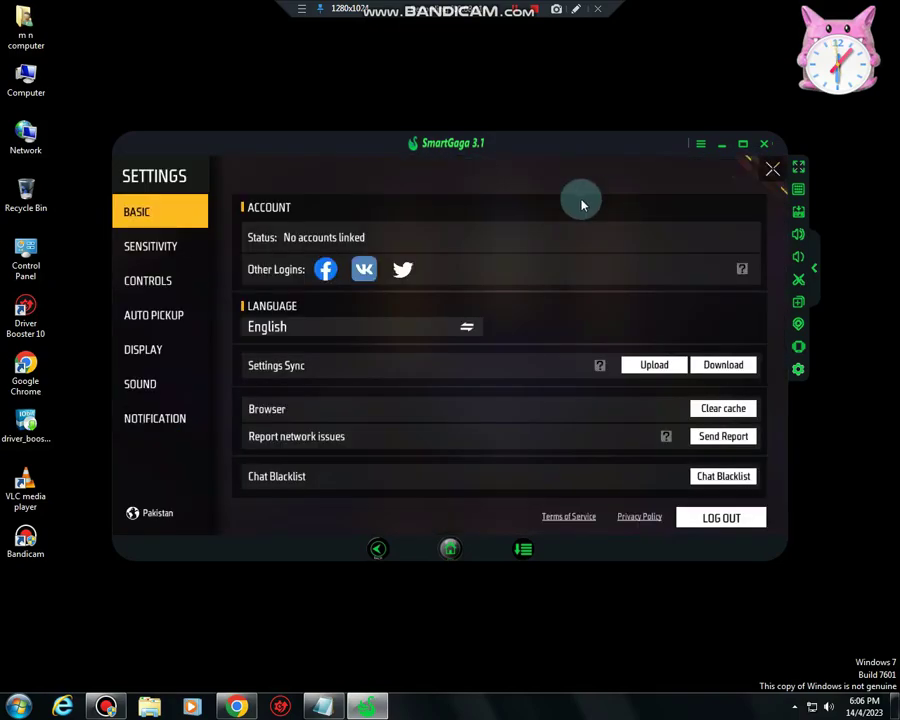
click(155, 358)
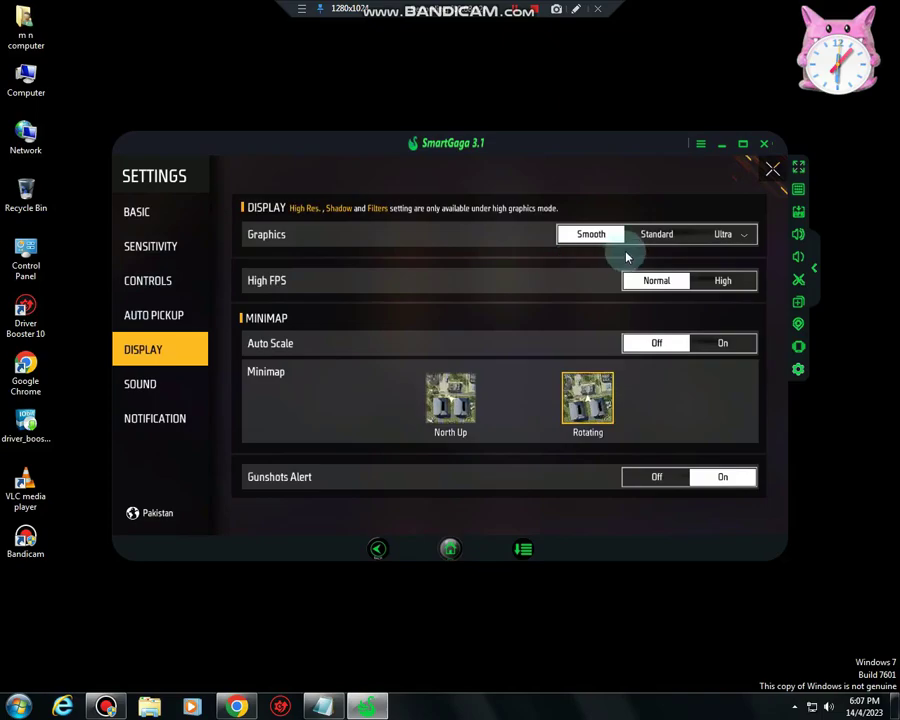